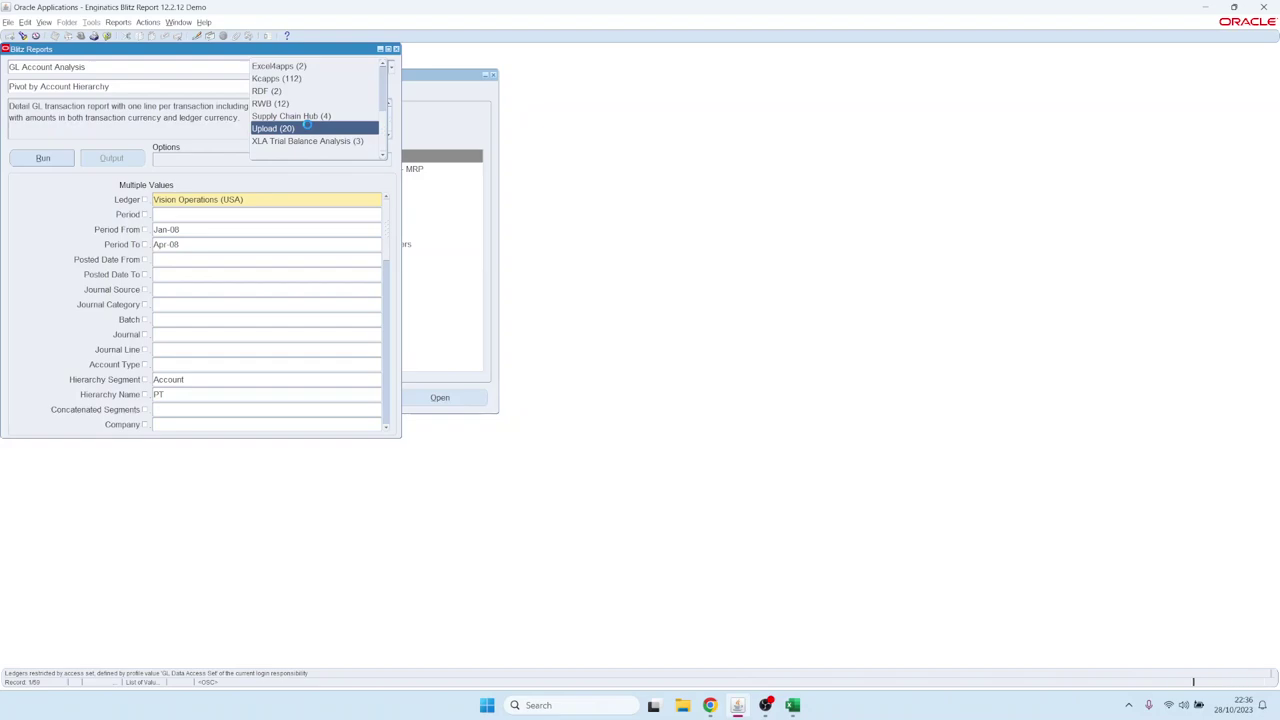
Step: Filter the reports to the Upload category and open the PO Requisition Upload report
left_click(307, 127)
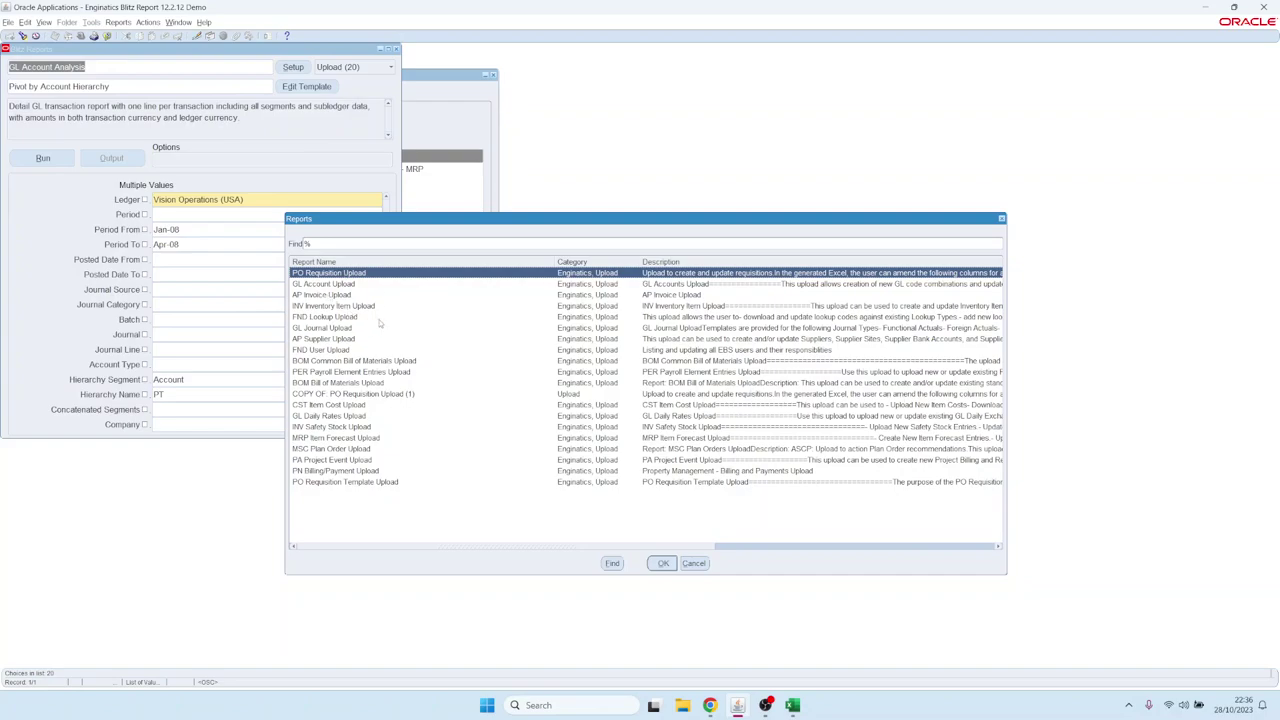
key("Down")
key("Down")
key("Up")
key("Up")
key("Return")
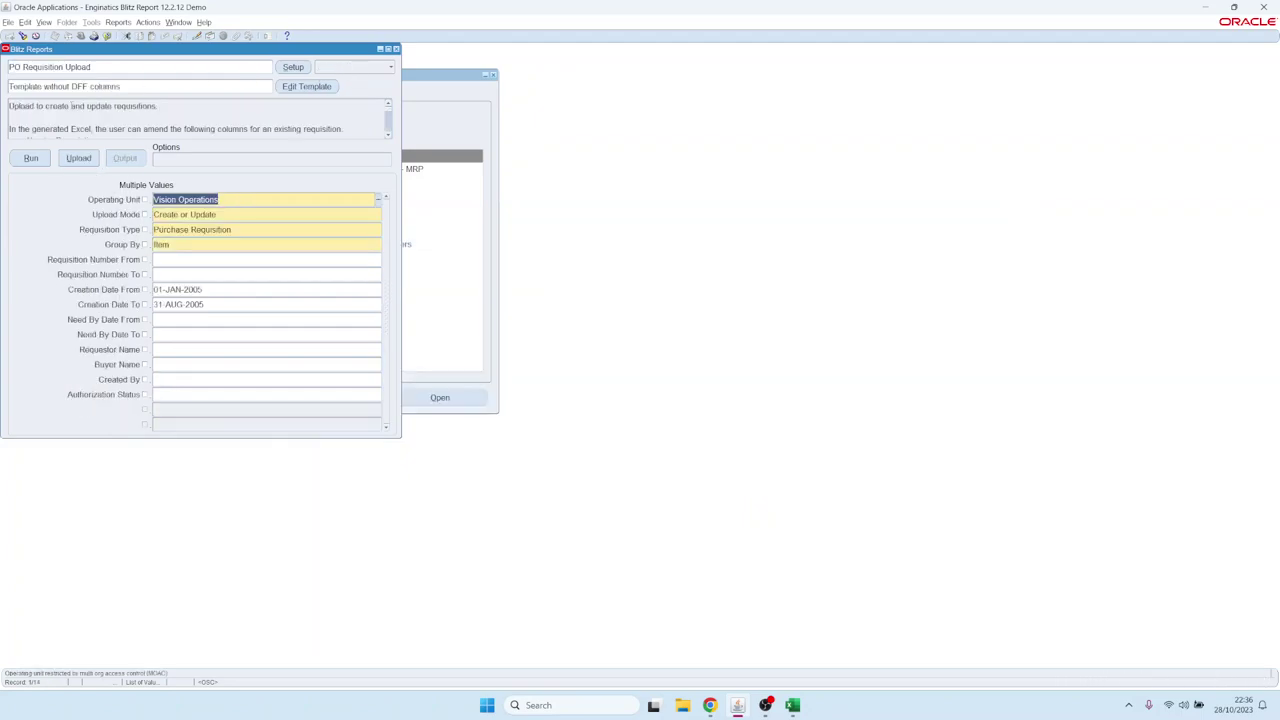
Step: Set the report's Upload Mode to Create or Update
key("Tab")
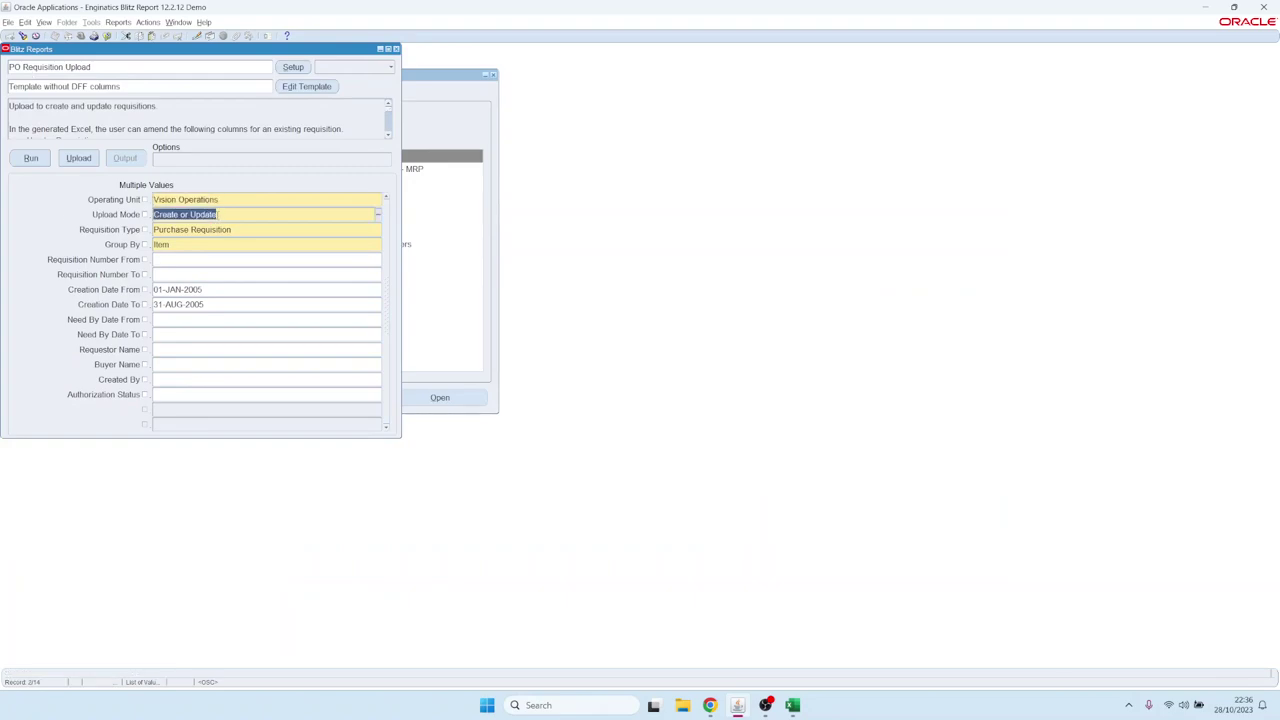
key("ctrl+l")
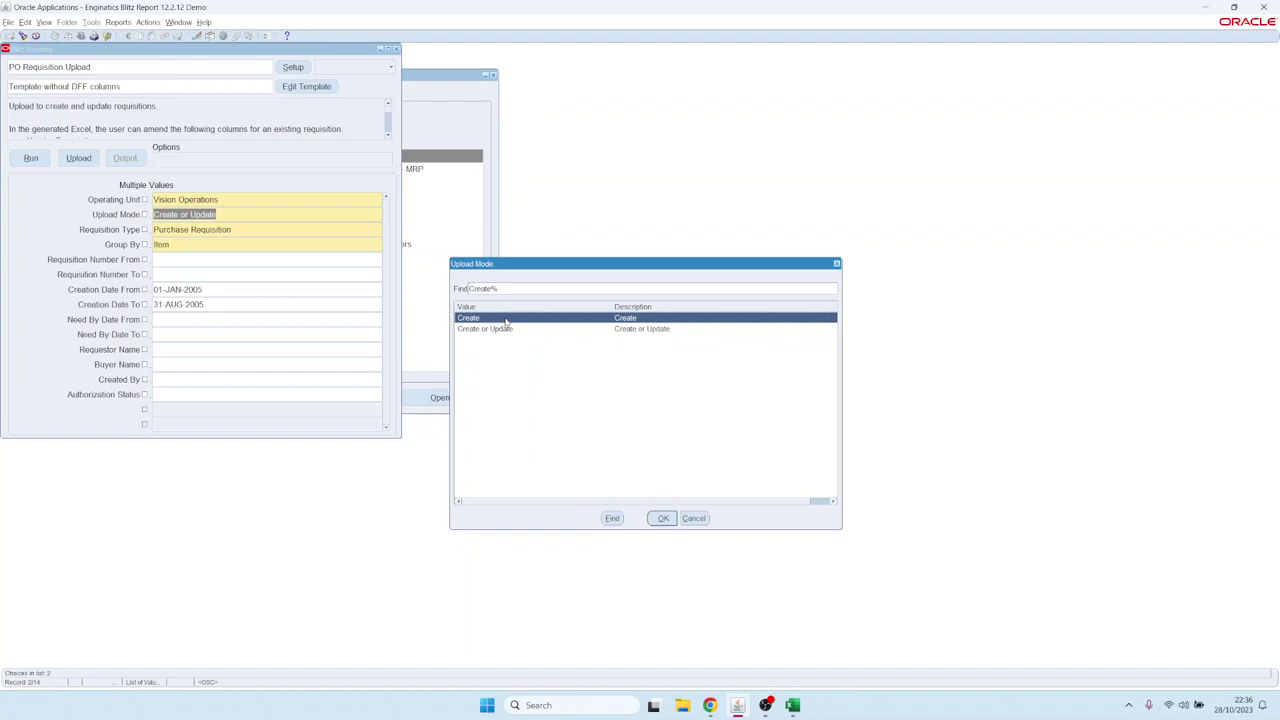
key("Down")
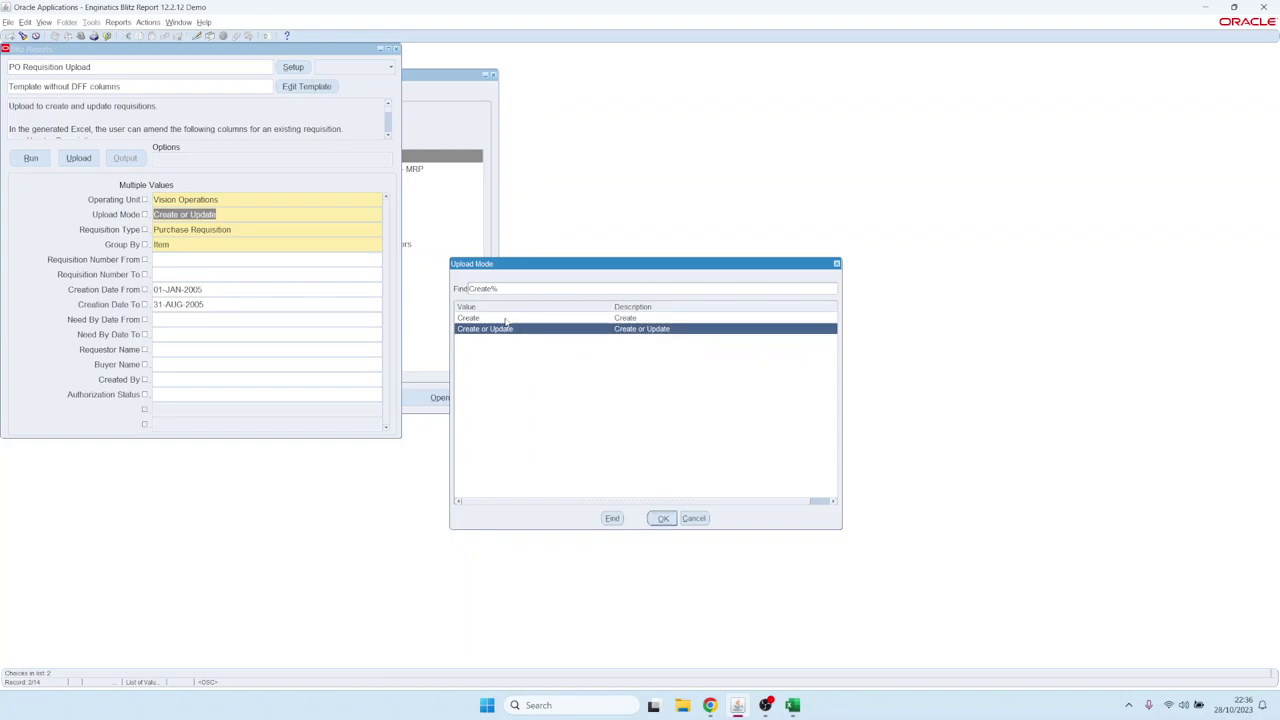
key("Return")
Step: Set the creation date range to 01-JAN-2006 through 31-AUG-2006 and run the report
left_click(249, 286)
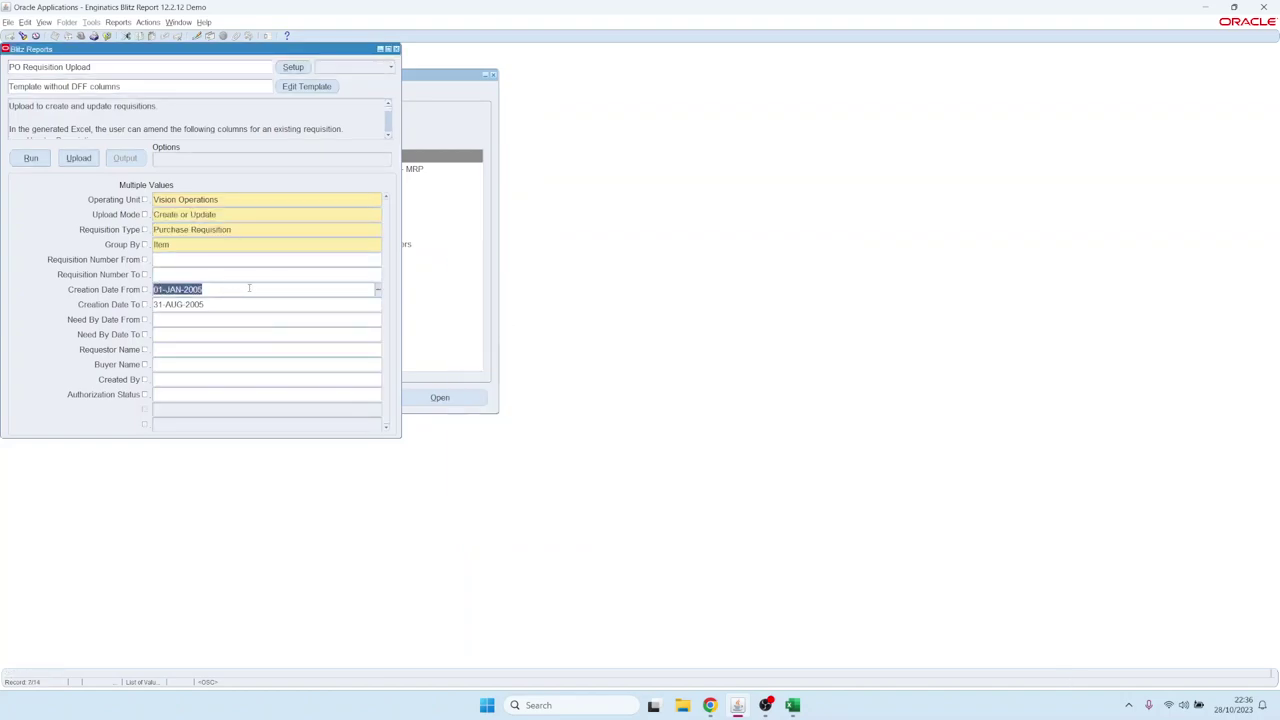
left_click(257, 289)
key("BackSpace")
key("Tab")
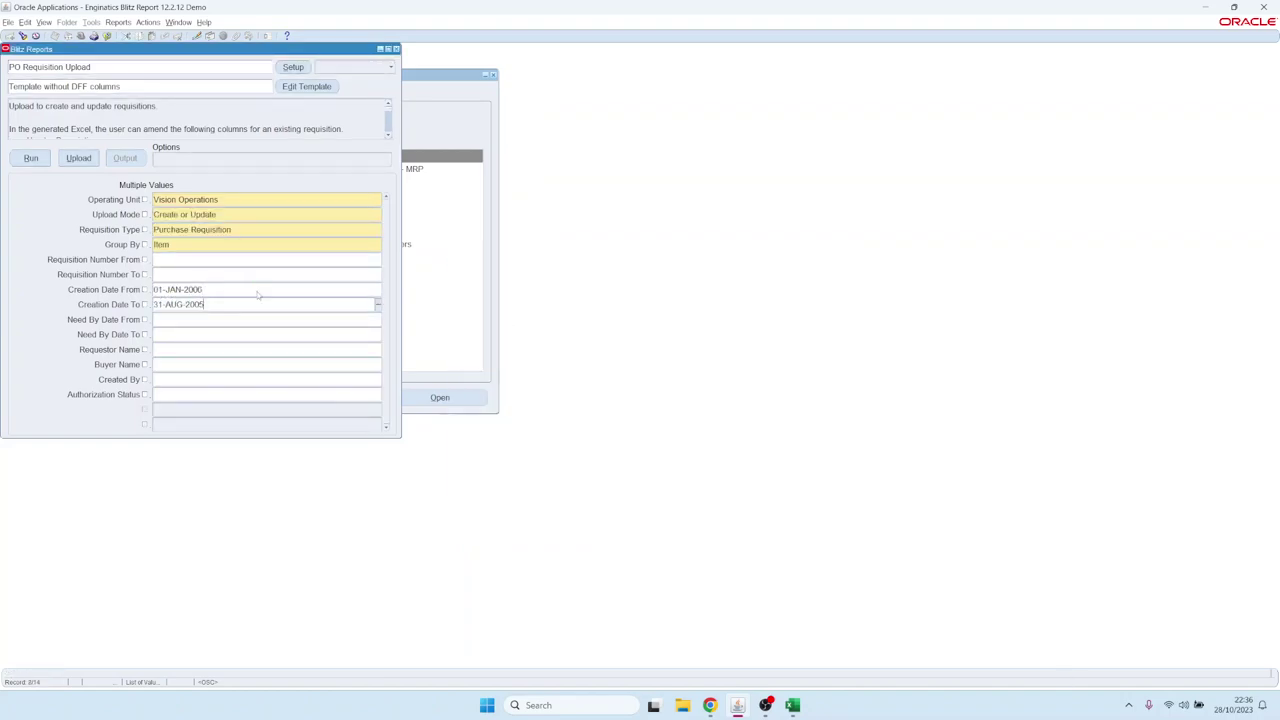
key("BackSpace")
left_click(257, 291)
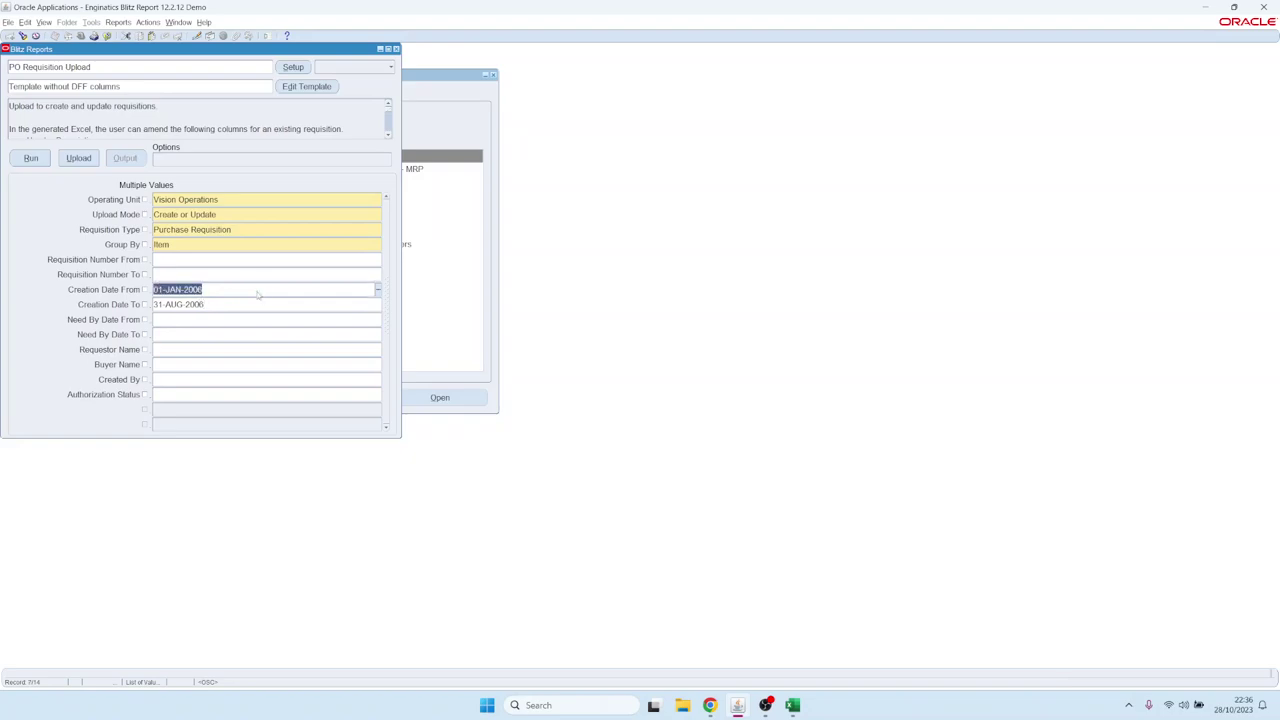
left_click(33, 157)
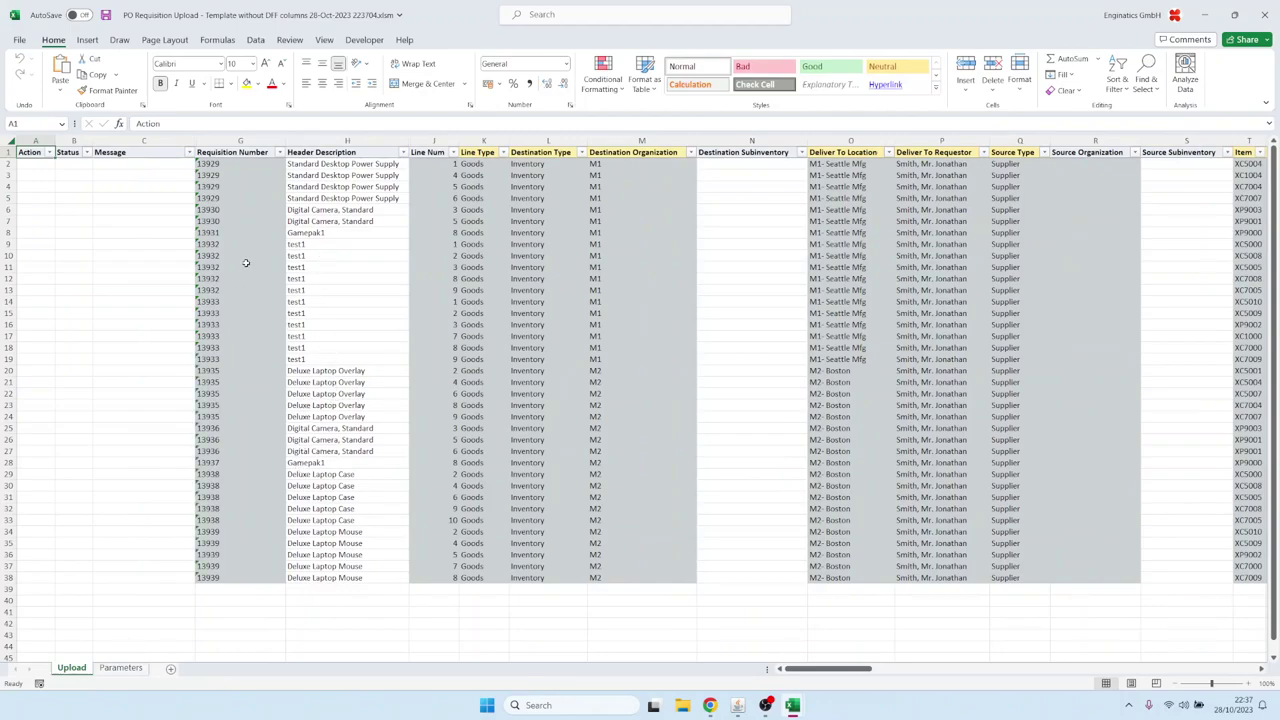
Step: Examine the requisition numbers, the highlighted Line Type to Destination Organization headings and the test1 header descriptions in the generated sheet
left_click_drag(244, 198, 243, 474)
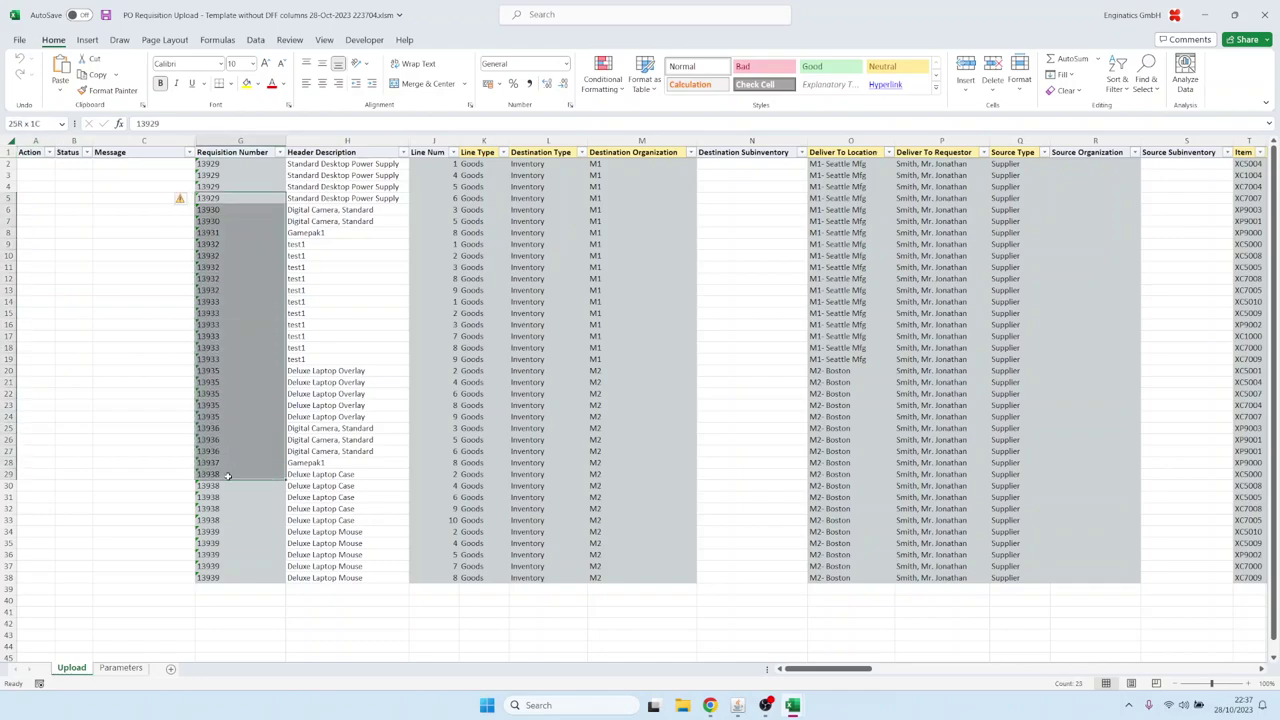
left_click(239, 345)
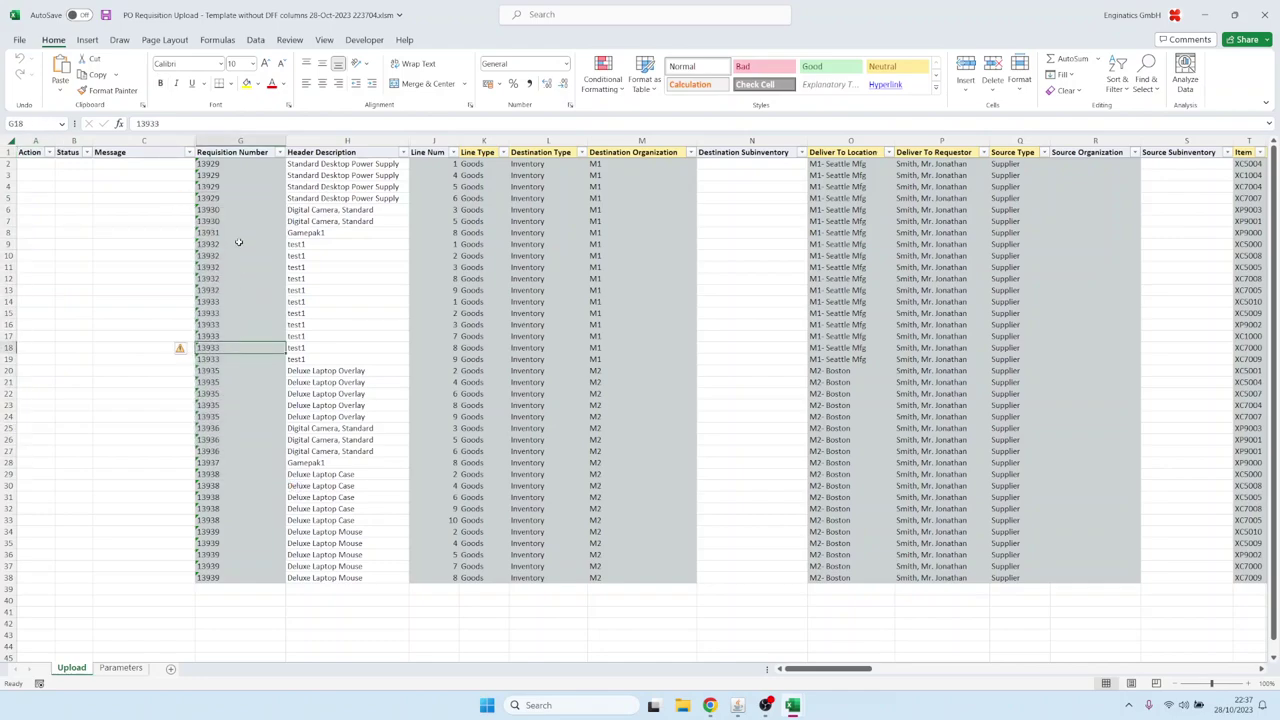
left_click_drag(239, 210, 244, 420)
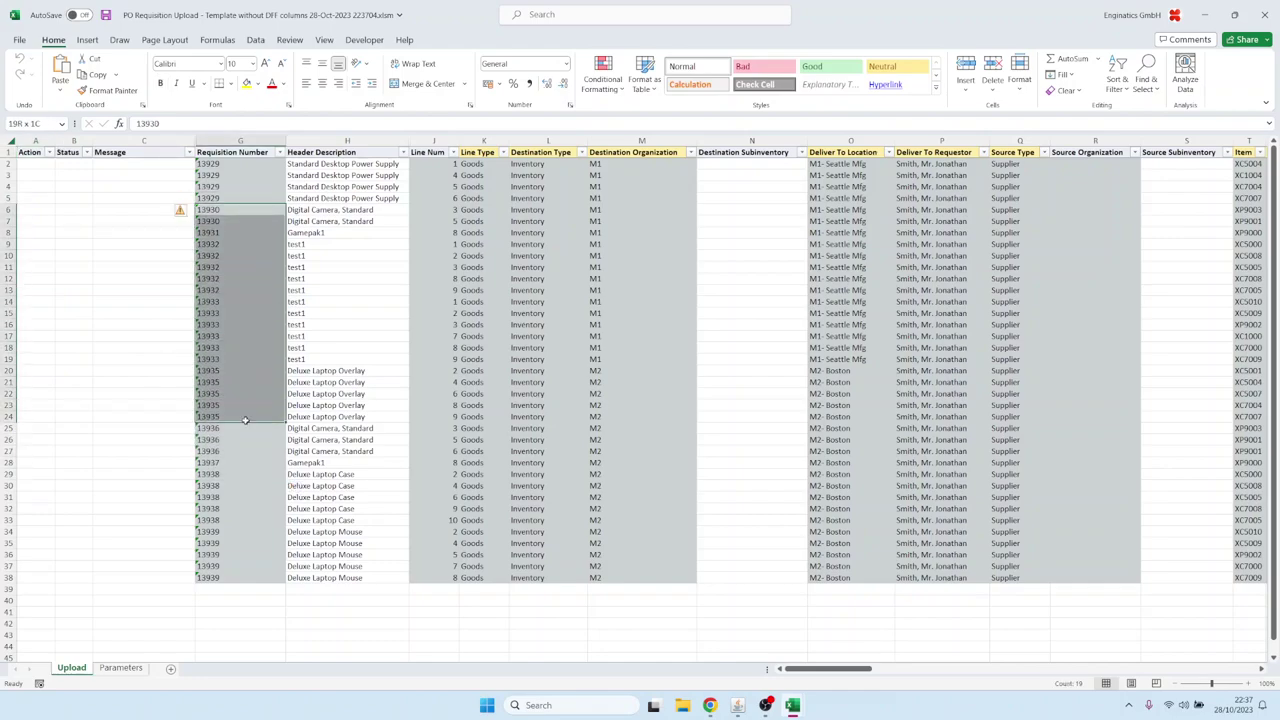
left_click(490, 268)
left_click_drag(490, 152, 645, 152)
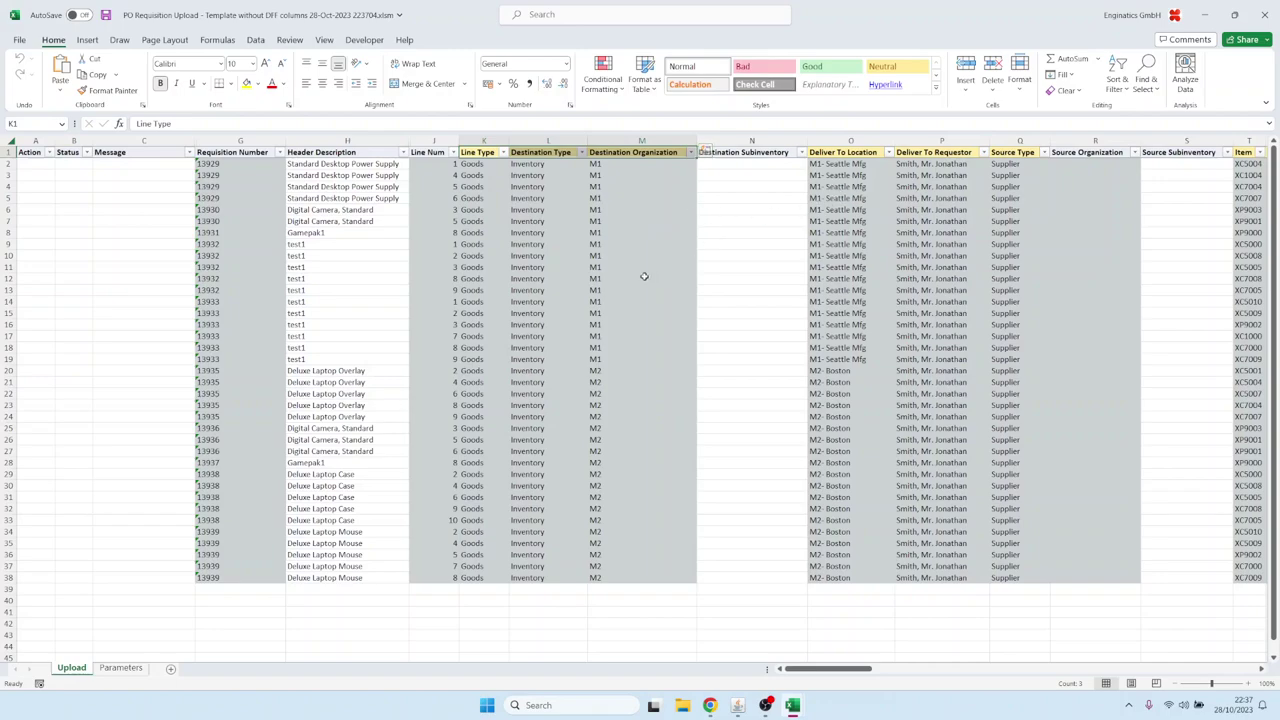
left_click(545, 300)
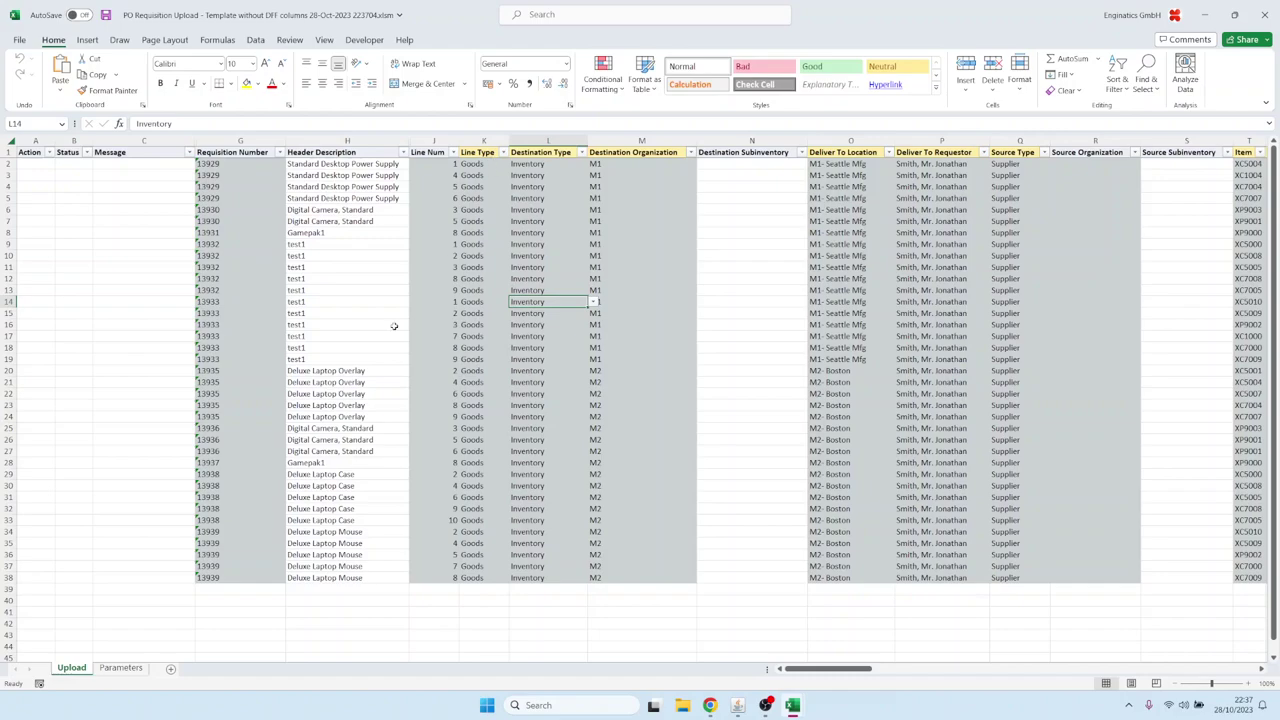
left_click_drag(339, 247, 336, 325)
left_click_drag(237, 198, 233, 424)
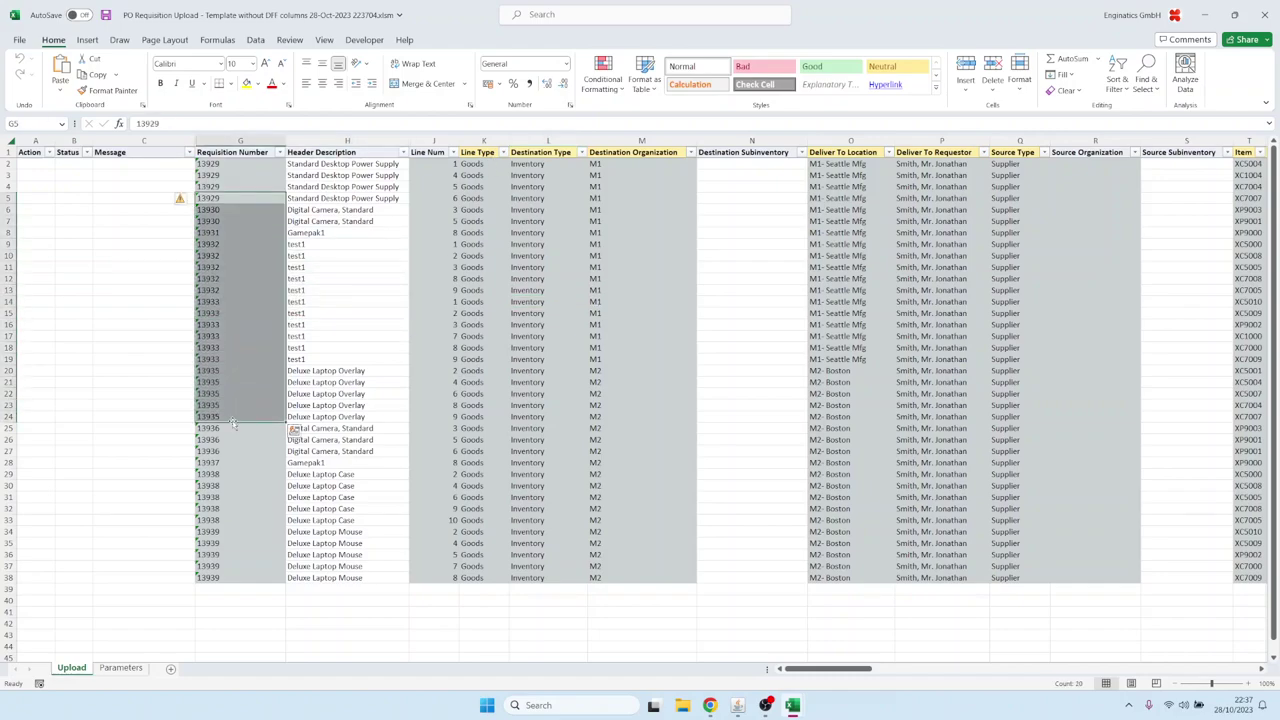
left_click(320, 288)
left_click_drag(317, 247, 323, 363)
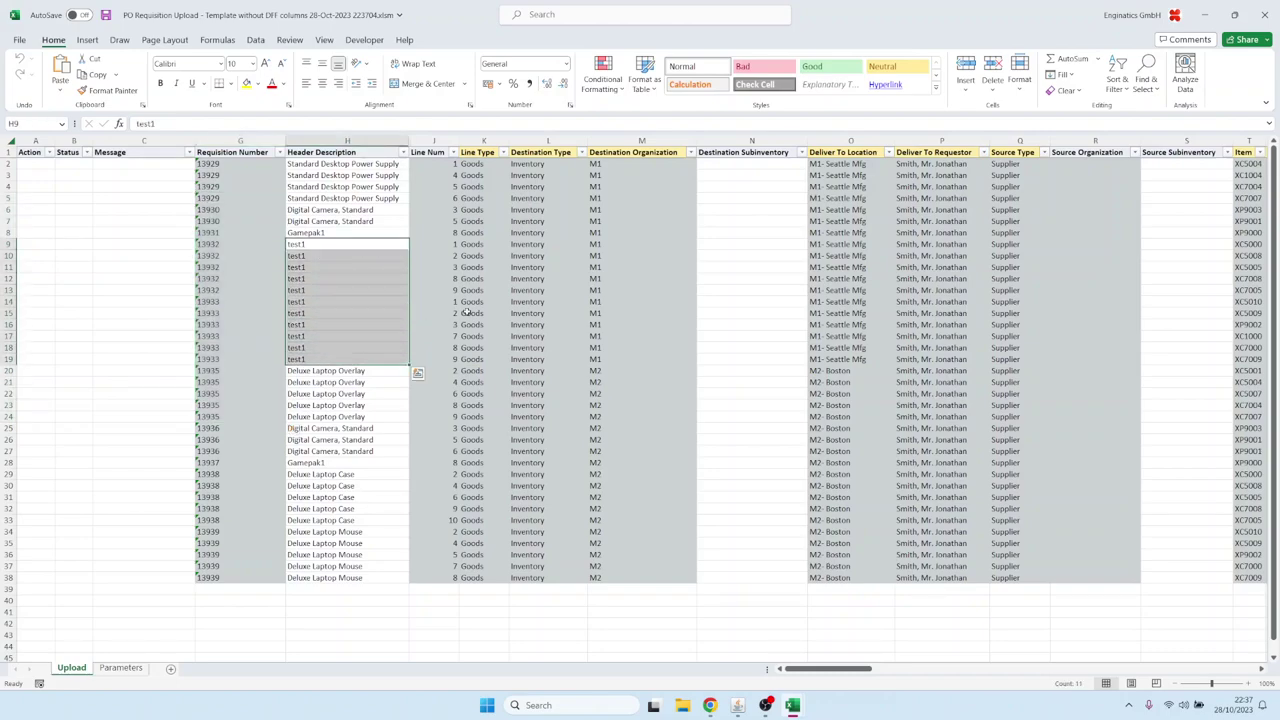
Step: Copy the item descriptions in rows 9 to 21
left_click(537, 270)
key("Up")
key("Up")
key("Left")
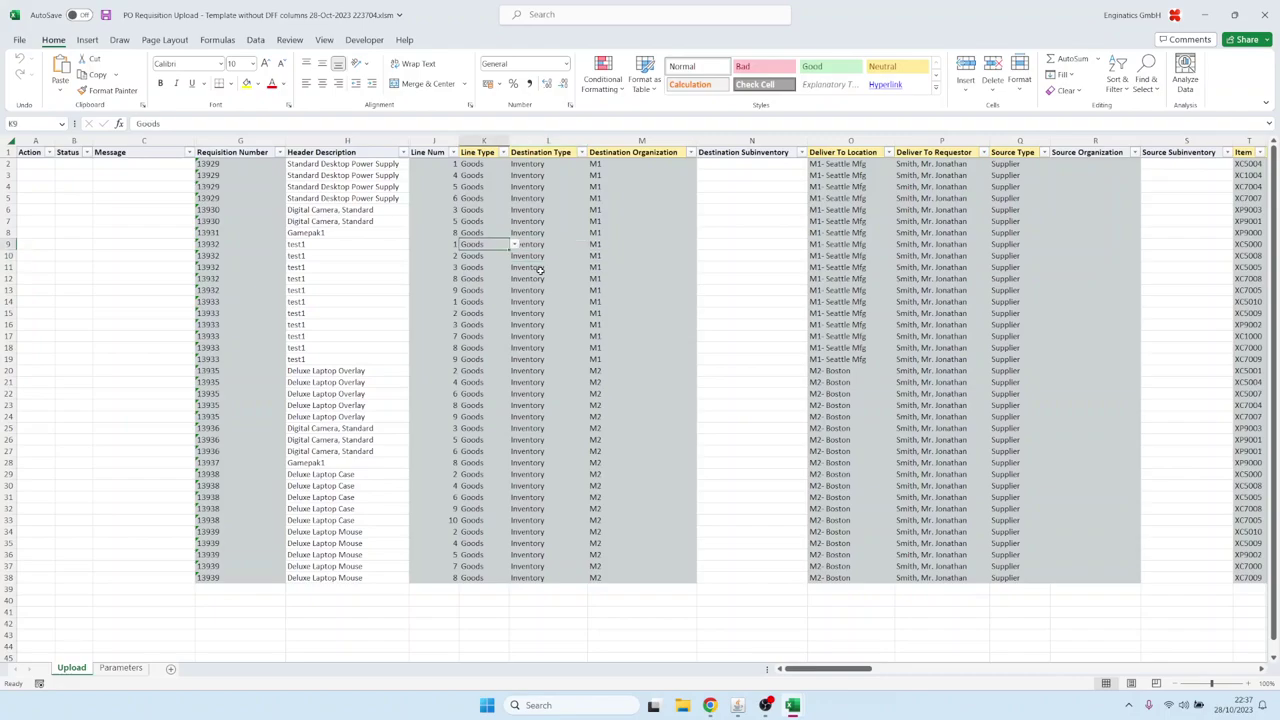
key("Left")
key("Left")
key("Left")
key("Right")
key("Right")
key("Right")
key("Right")
key("Right")
key("Right")
key("Right")
key("Right")
key("Right")
key("Right")
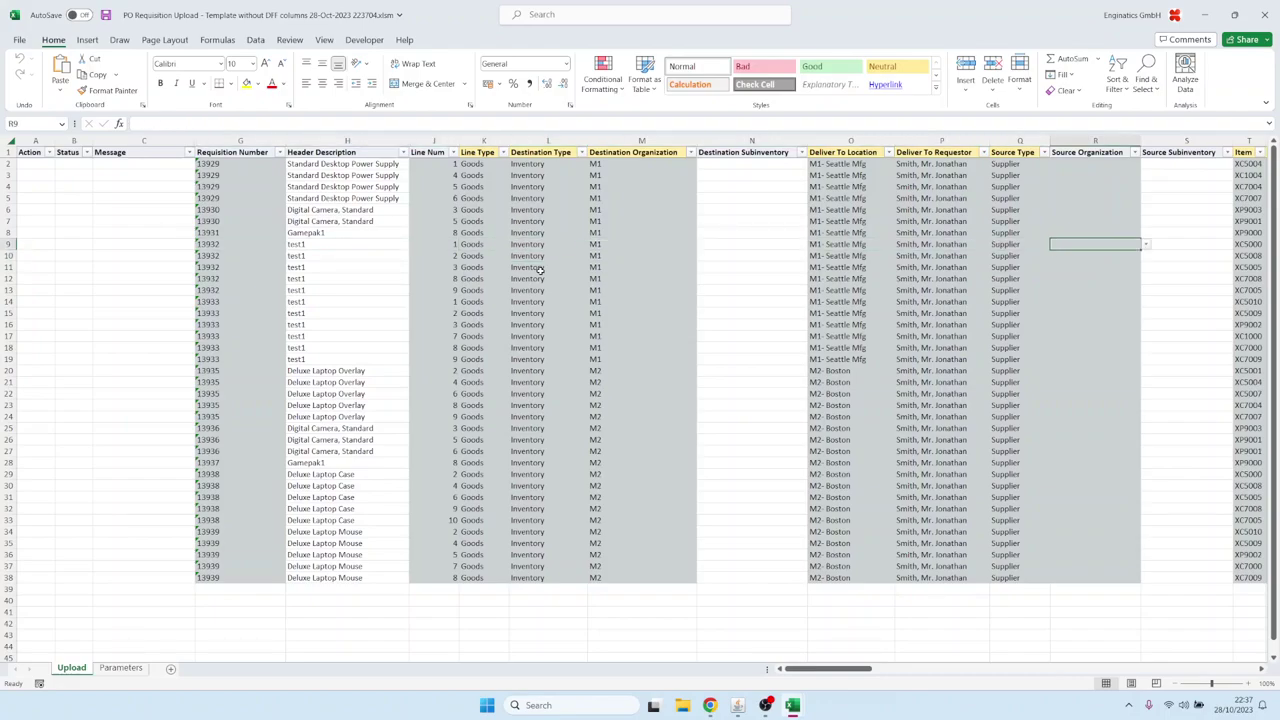
key("Right")
key("Right")
key("Right")
key("Right")
key("Left")
key("shift+Down")
key("shift+Down")
key("shift+Down")
key("shift+Down")
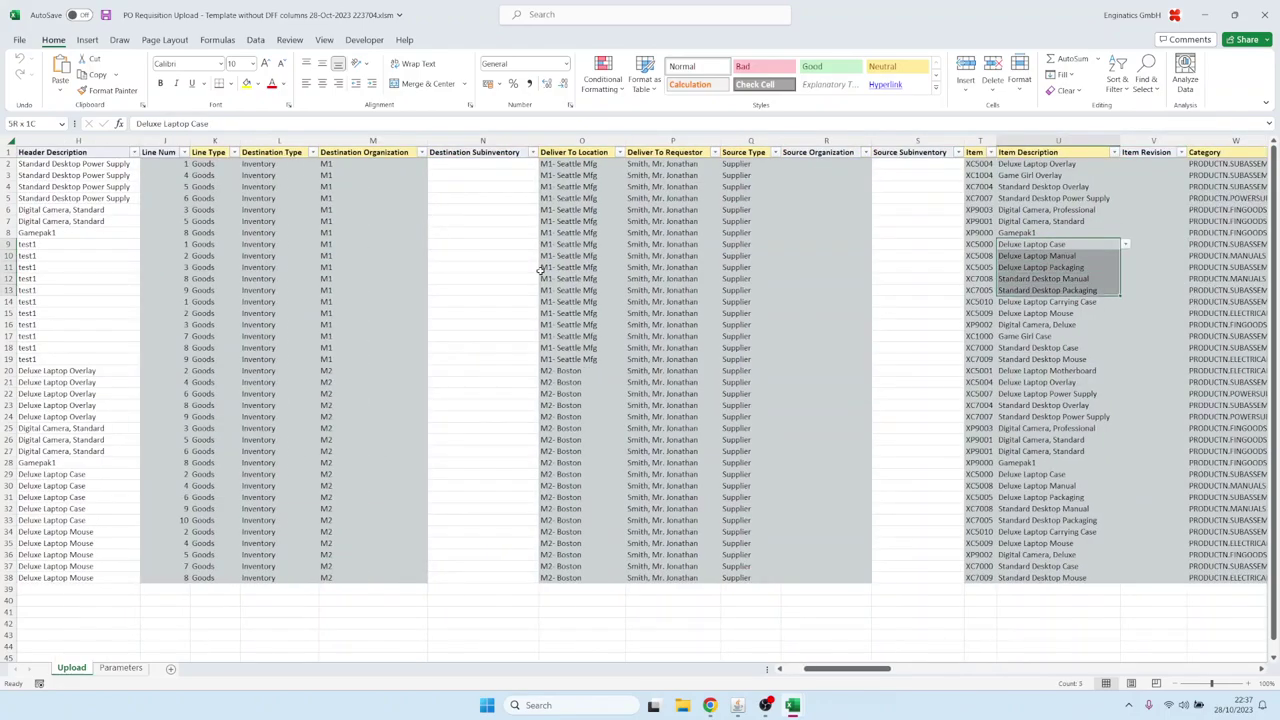
key("shift+Down")
key("shift+Down")
key("shift+Down")
key("shift+Down")
key("shift+Down")
key("shift+Down")
key("shift+Down")
key("shift+Down")
key("shift+Up")
key("shift+Down")
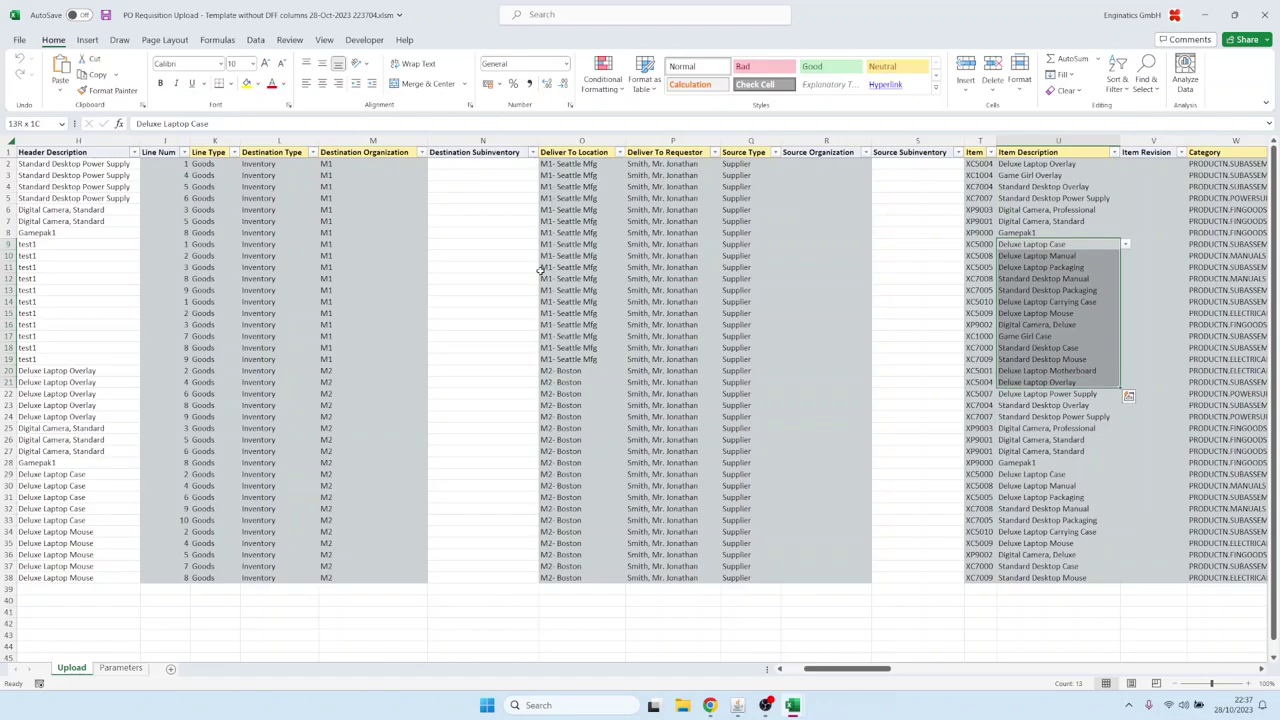
key("ctrl+c")
Step: Paste the copied item descriptions over the header descriptions, starting at row 9
key("Up")
key("Up")
key("Down")
key("Down")
key("Left")
key("Left")
key("Left")
key("Left")
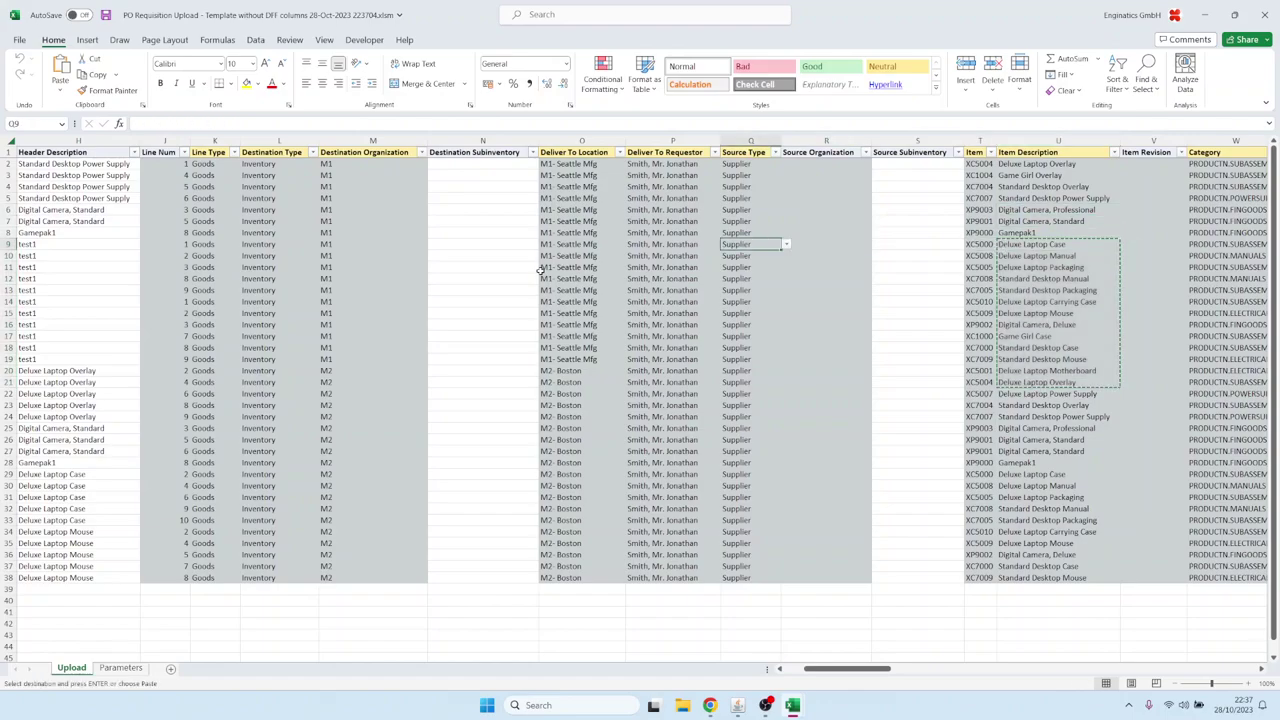
key("Left")
key("Left")
key("Left")
key("Left")
key("Left")
key("Left")
key("Left")
key("Left")
key("Left")
key("ctrl+v")
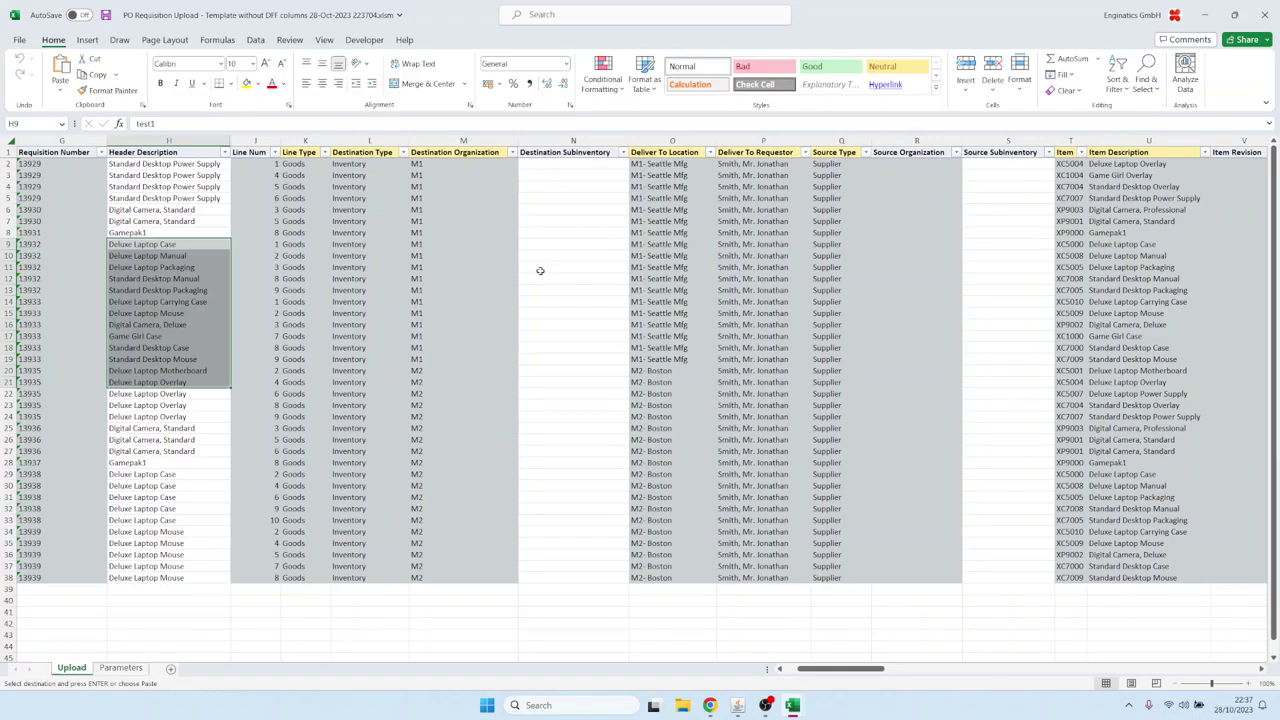
key("Escape")
Step: Check the Action, Status and Message columns for the edited requisition rows
key("Home")
key("ctrl+shift+Down")
key("shift+Right")
key("shift+Right")
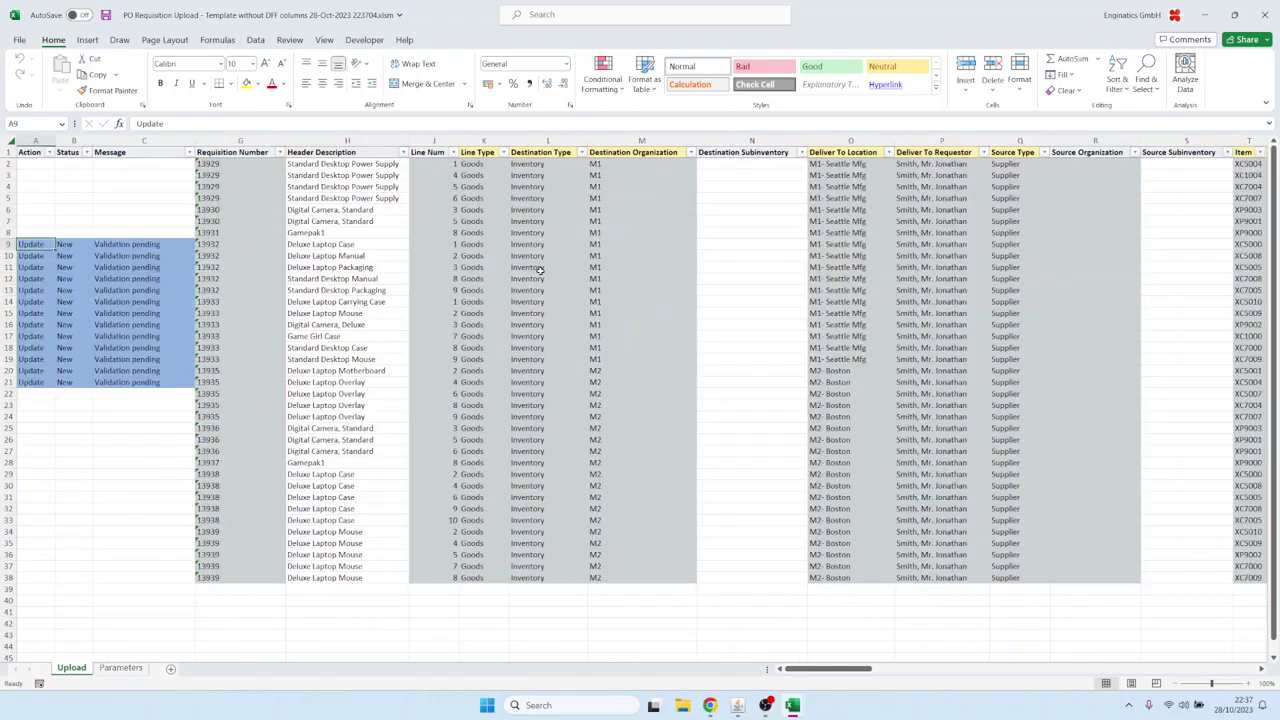
left_click(161, 326, "ctrl")
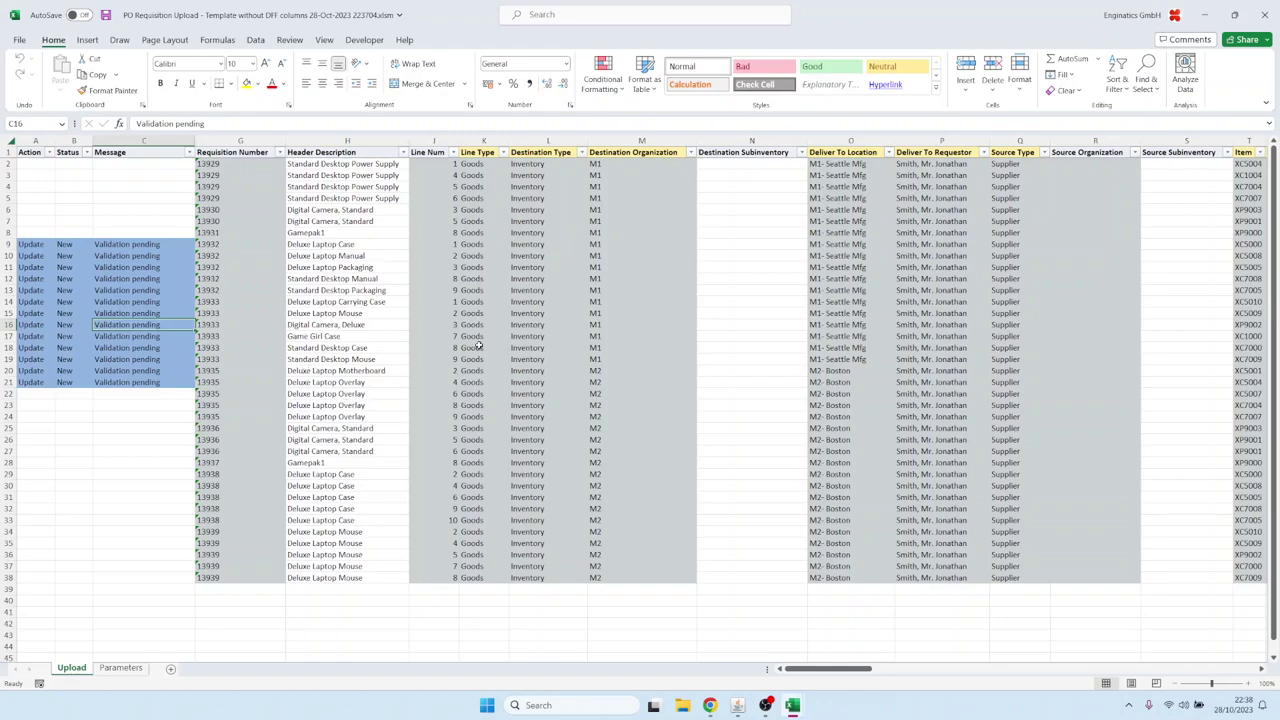
Step: Copy the line data in rows 3 and 4 from Line Type through Need By Date
left_click(472, 175, "ctrl")
key("shift+Down")
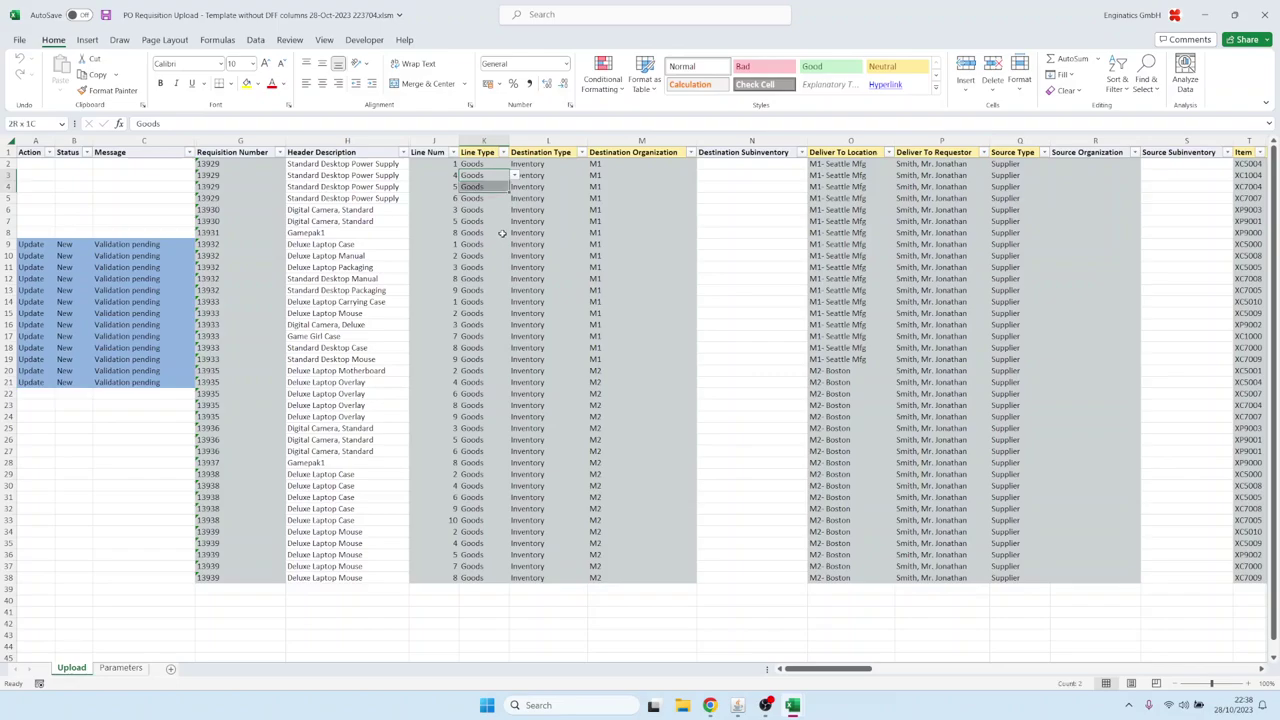
key("shift+Right")
key("shift+Right")
key("shift+Right")
key("shift+Right")
key("shift+Right")
key("shift+Right")
key("shift+Right")
key("shift+Right")
key("shift+Right")
key("shift+Right")
key("shift+Right")
key("shift+Right")
key("shift+Right")
key("shift+Right")
key("shift+Right")
key("shift+Right")
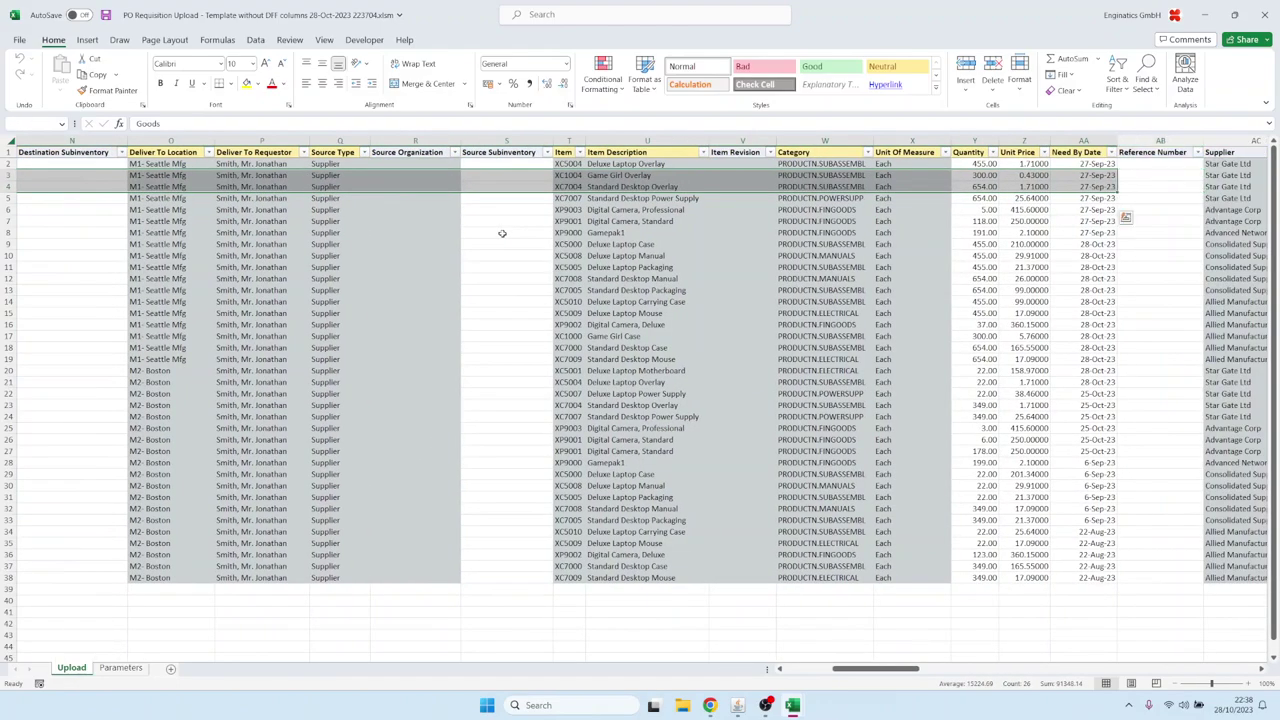
key("ctrl+c")
Step: Paste the copied line data below the existing records, starting at Line Type in row 39
key("Home")
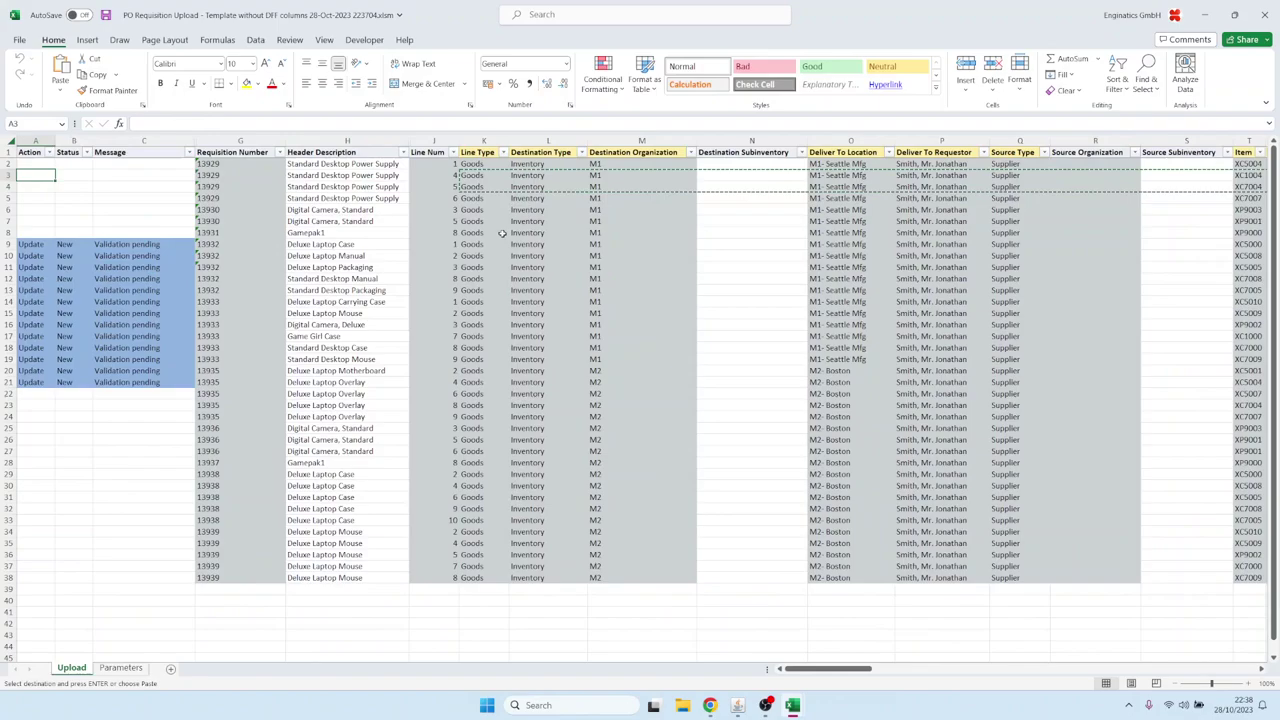
left_click(476, 589)
key("ctrl+v")
scroll(490, 441, "down", 2)
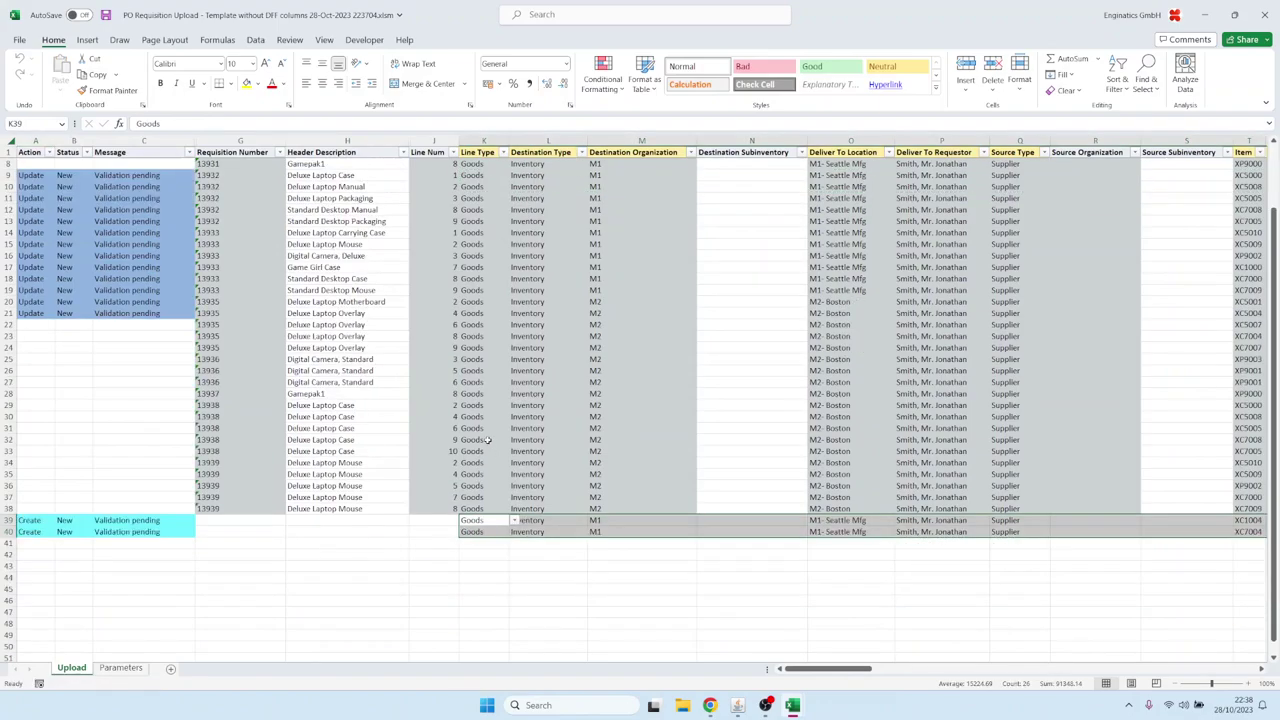
Step: Start a new line in row 41 with line type Goods, destination type Inventory and destination organization M1
left_click(498, 543)
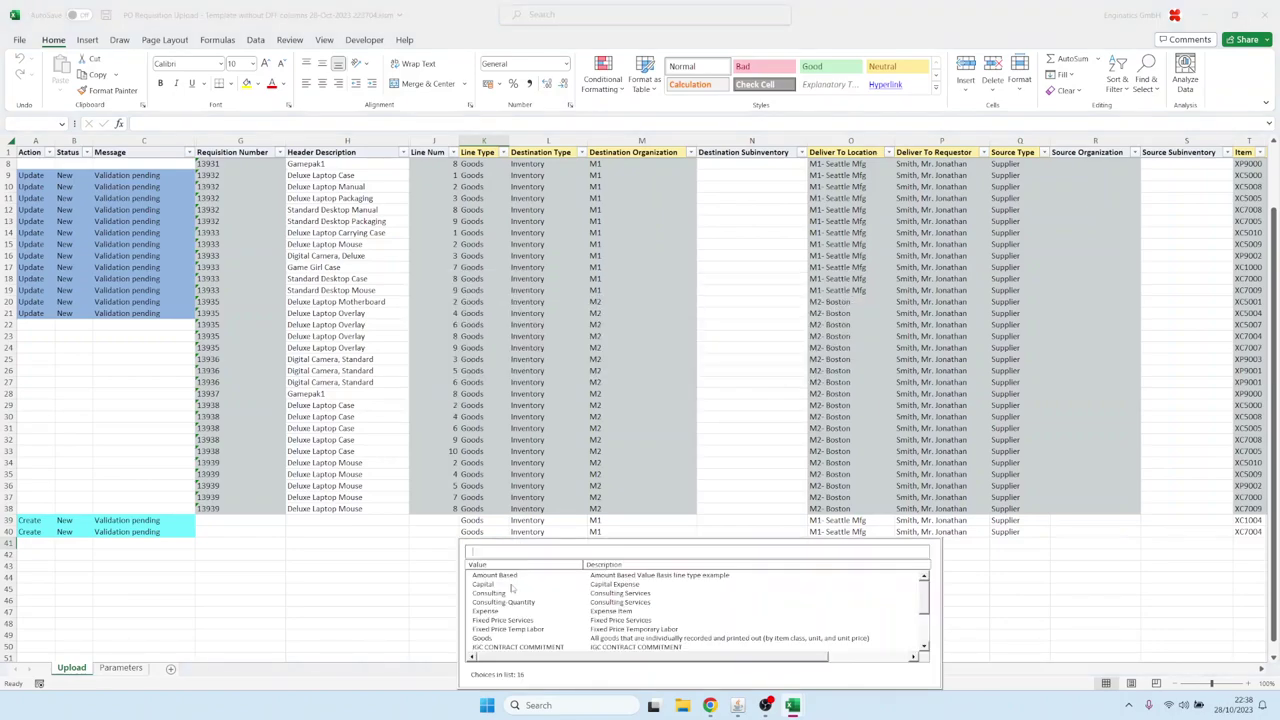
left_click(511, 590)
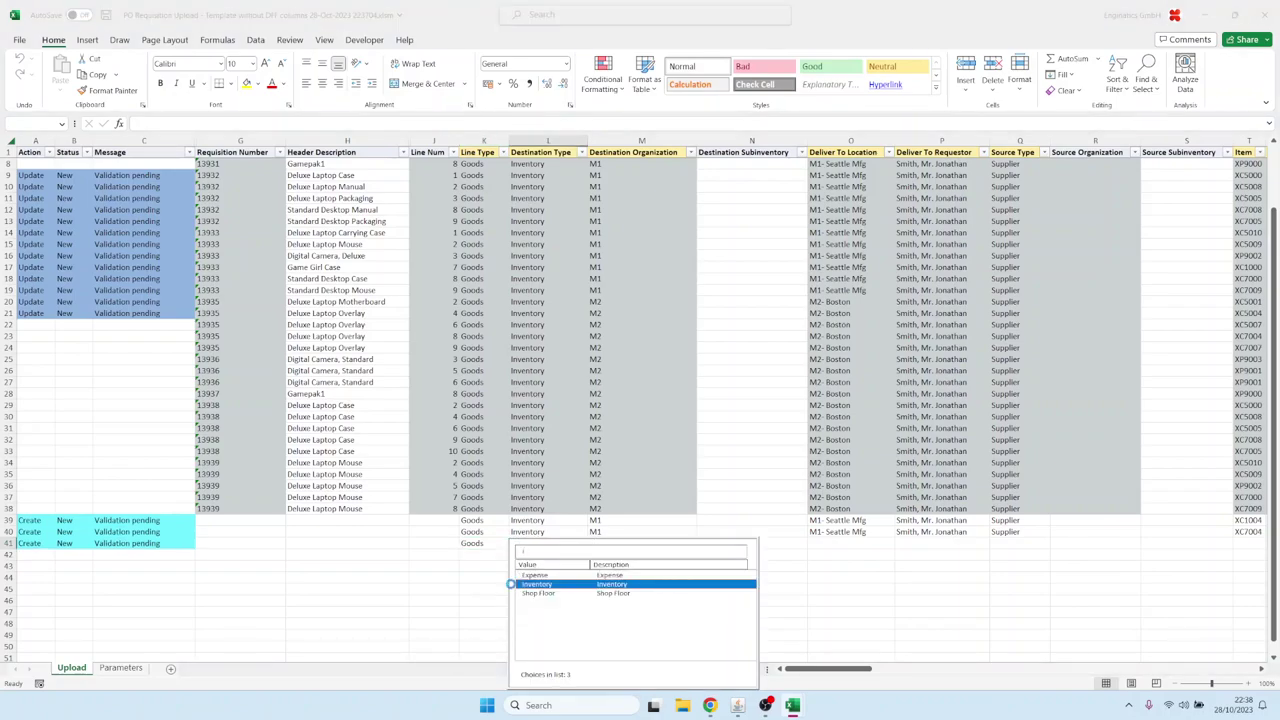
left_click(511, 584)
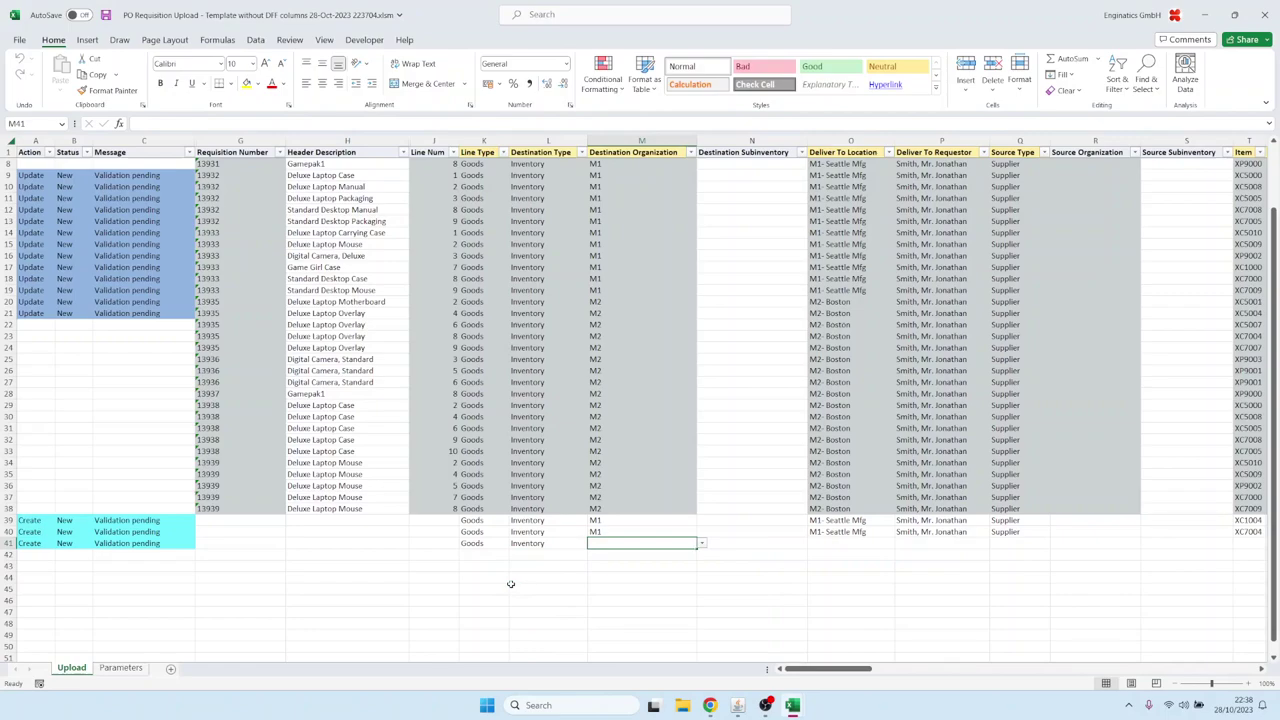
type("m1")
key("Return")
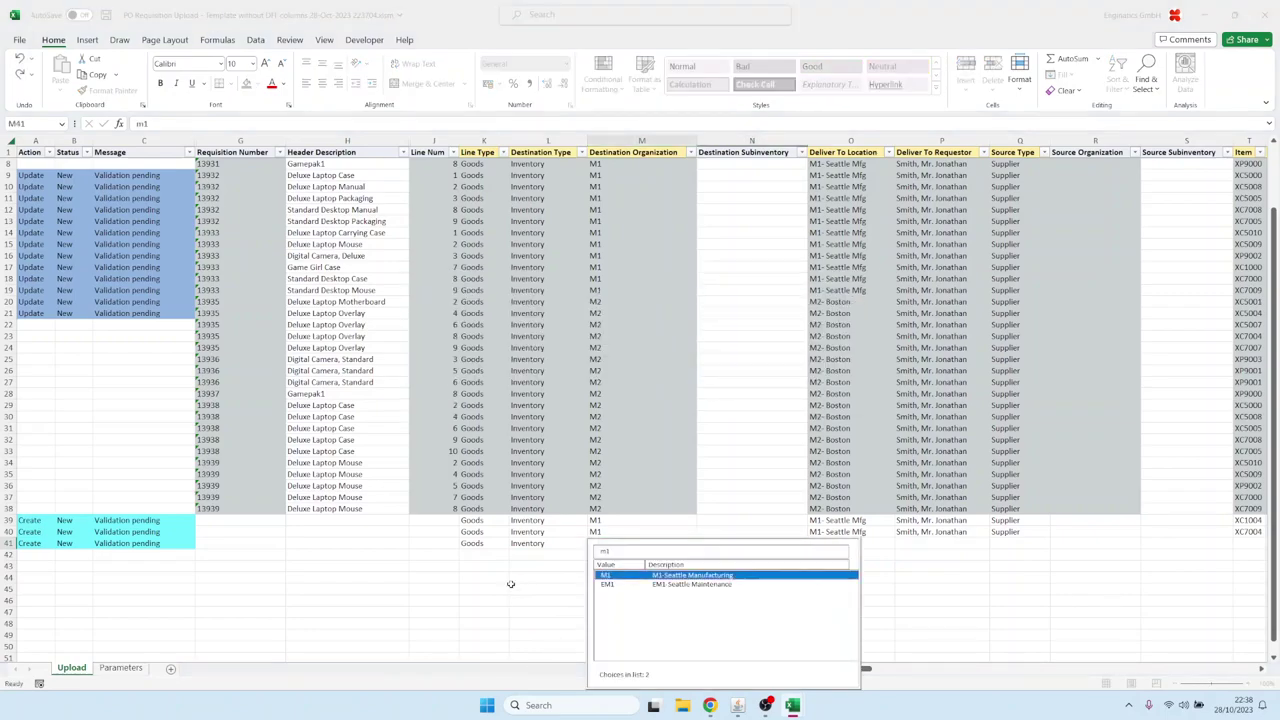
key("Return")
Step: Set the Deliver To Location of the new line in row 41 to Buenos Aires
key("Tab")
key("Tab")
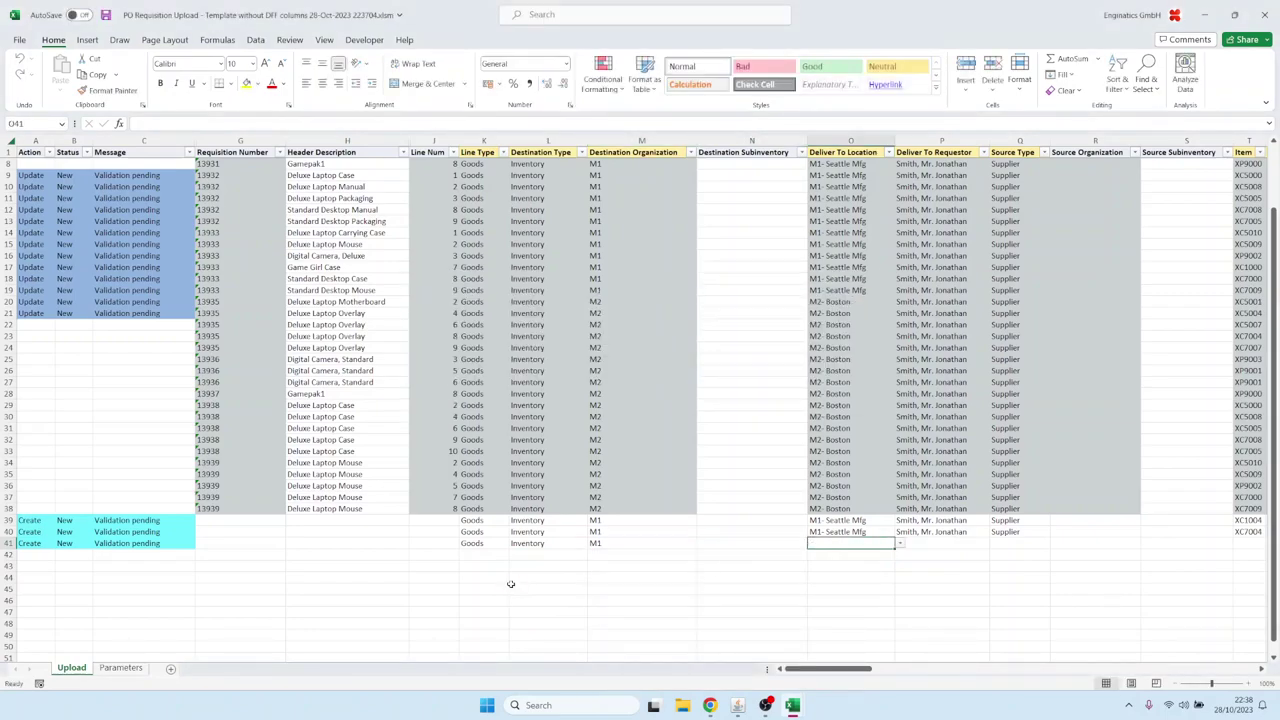
key("Down")
key("Return")
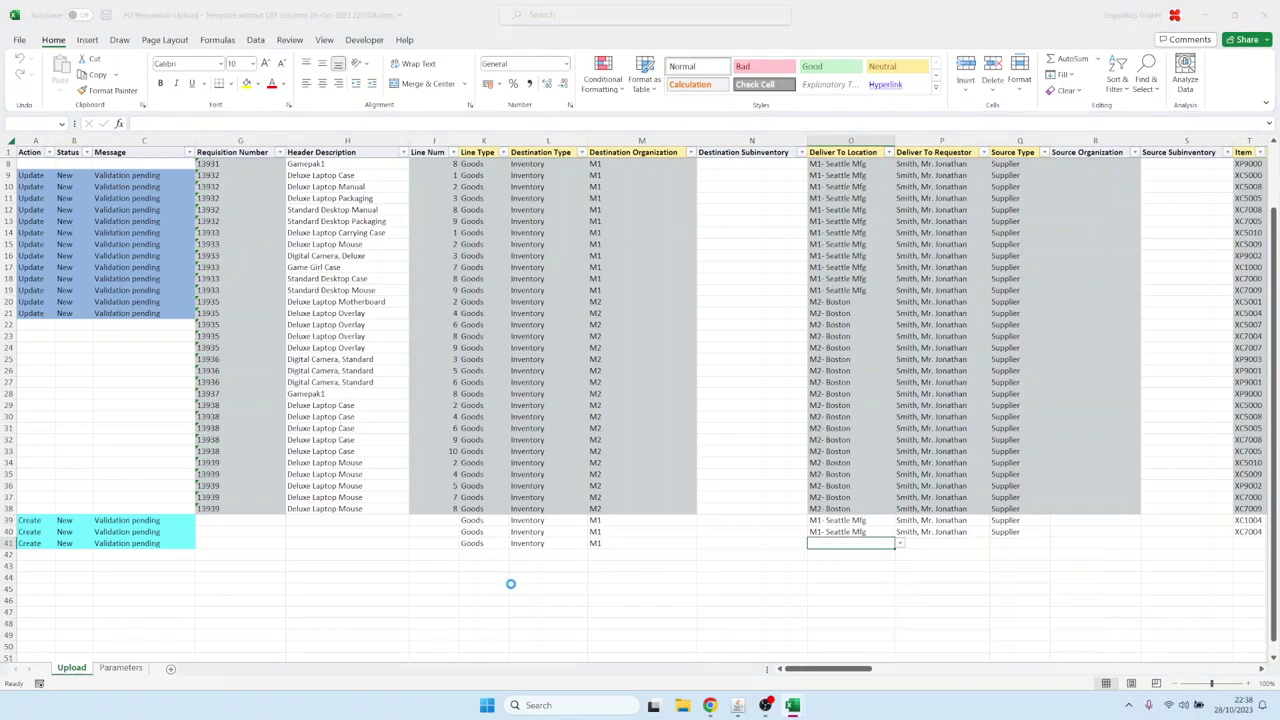
key("Tab")
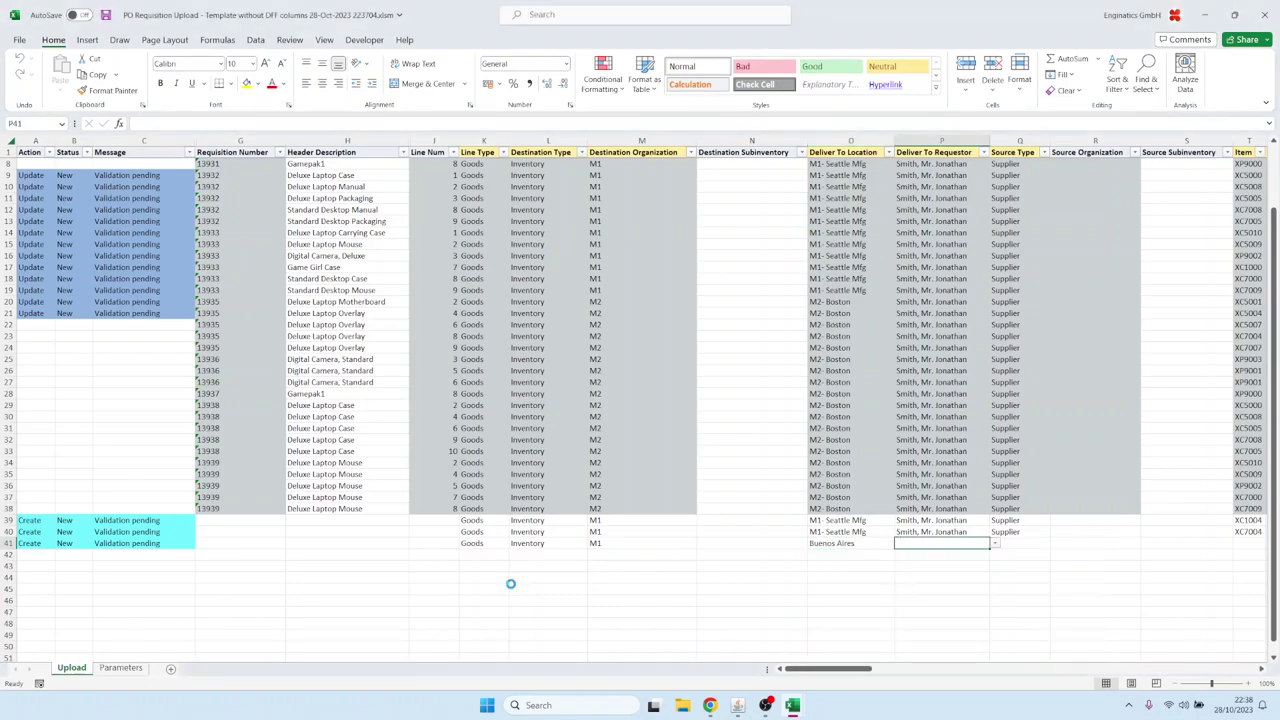
Step: Choose the Deliver To Requestor for the new line in row 41 and keep Supplier as its source type
key("Down")
key("Down")
key("Return")
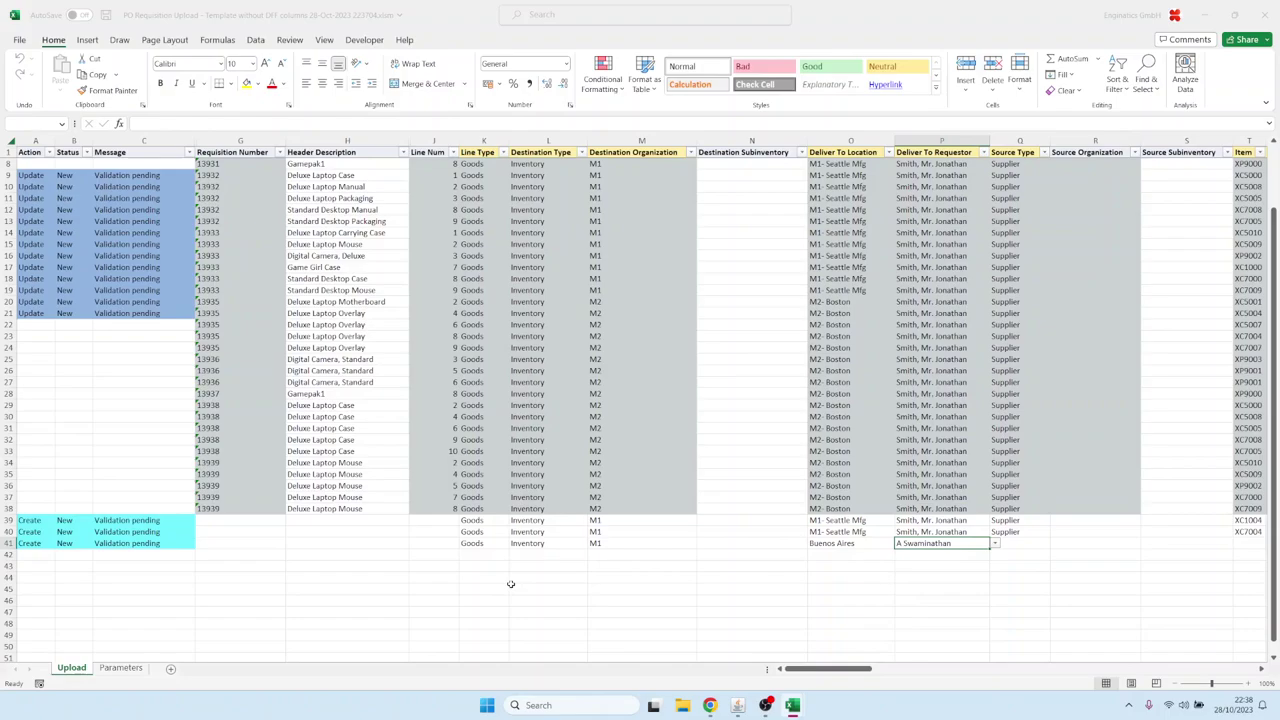
key("Tab")
key("Tab")
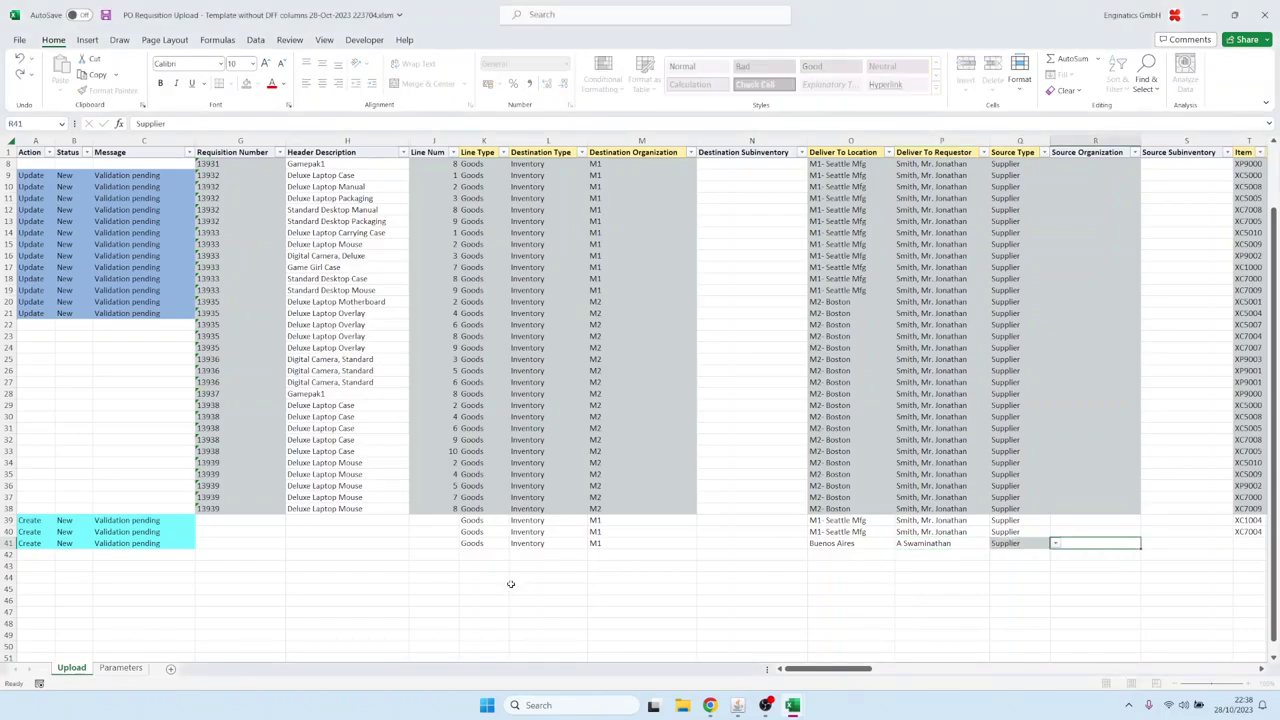
Step: Look up items starting with "f" for the new line in row 41 and set its Item to Fork Lift Battery
key("Tab")
key("Tab")
key("Tab")
key("Tab")
key("Tab")
key("Tab")
key("Tab")
key("Tab")
key("Tab")
key("Tab")
key("Tab")
key("Tab")
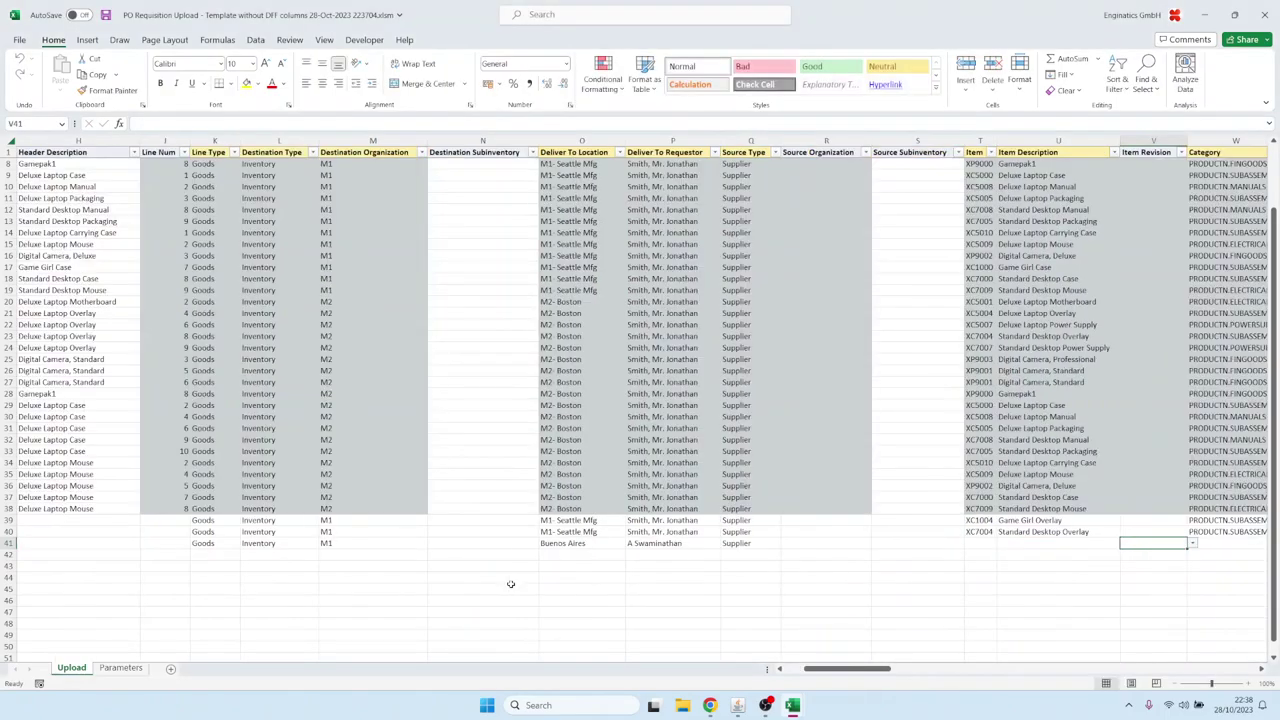
key("shift+Tab")
key("shift+Tab")
key("shift+Tab")
key("shift+Tab")
key("shift+Tab")
key("shift+Tab")
key("shift+Tab")
key("shift+Tab")
key("shift+Tab")
key("shift+Tab")
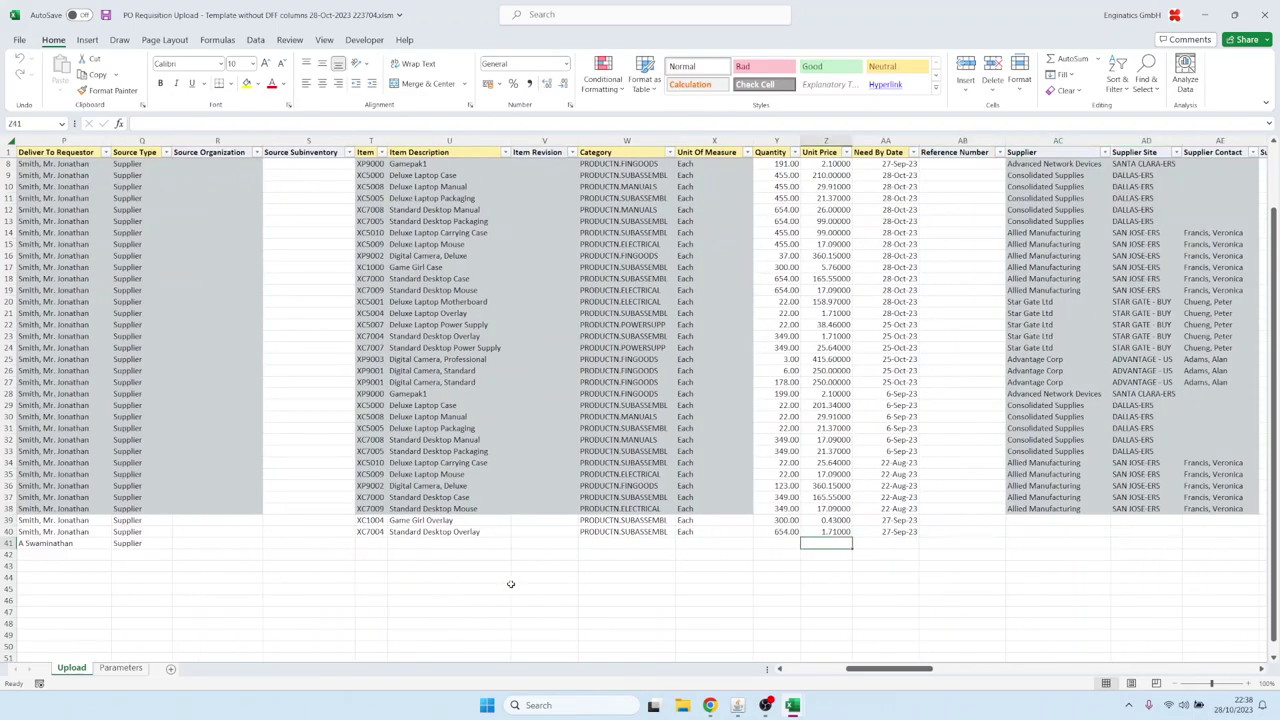
type("f")
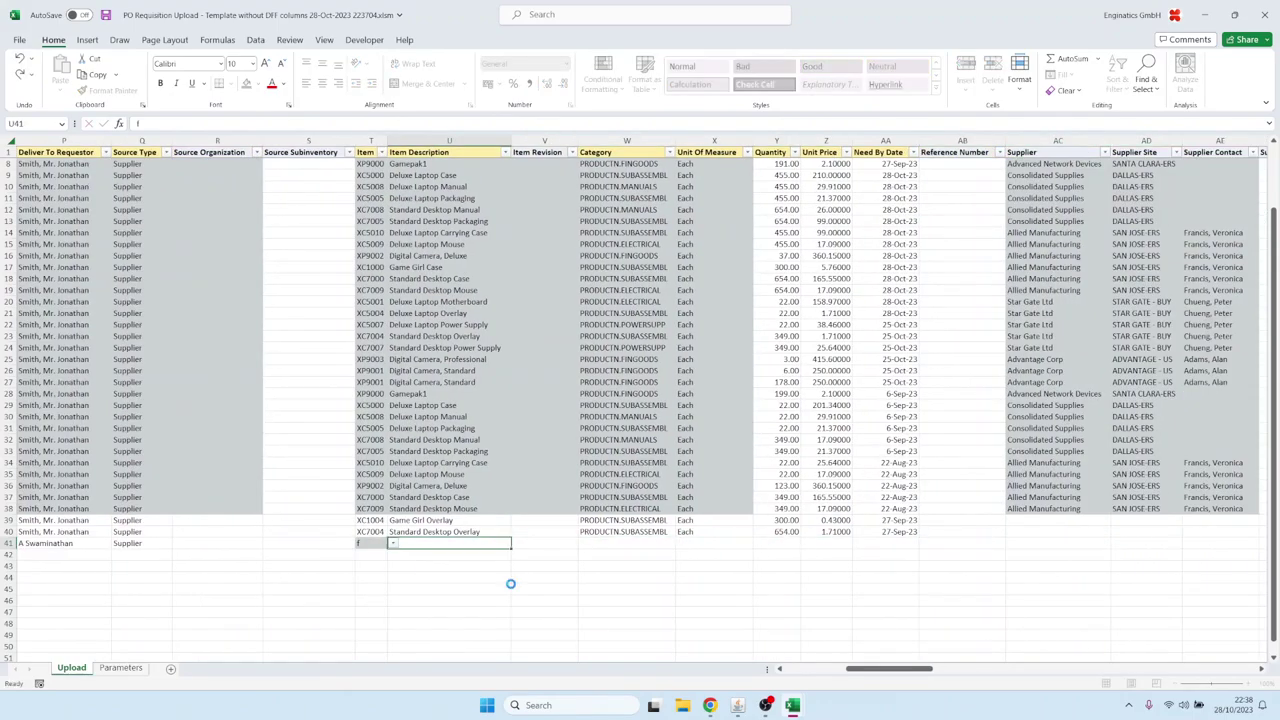
key("Down")
key("Down")
key("Down")
key("Down")
key("Down")
key("Down")
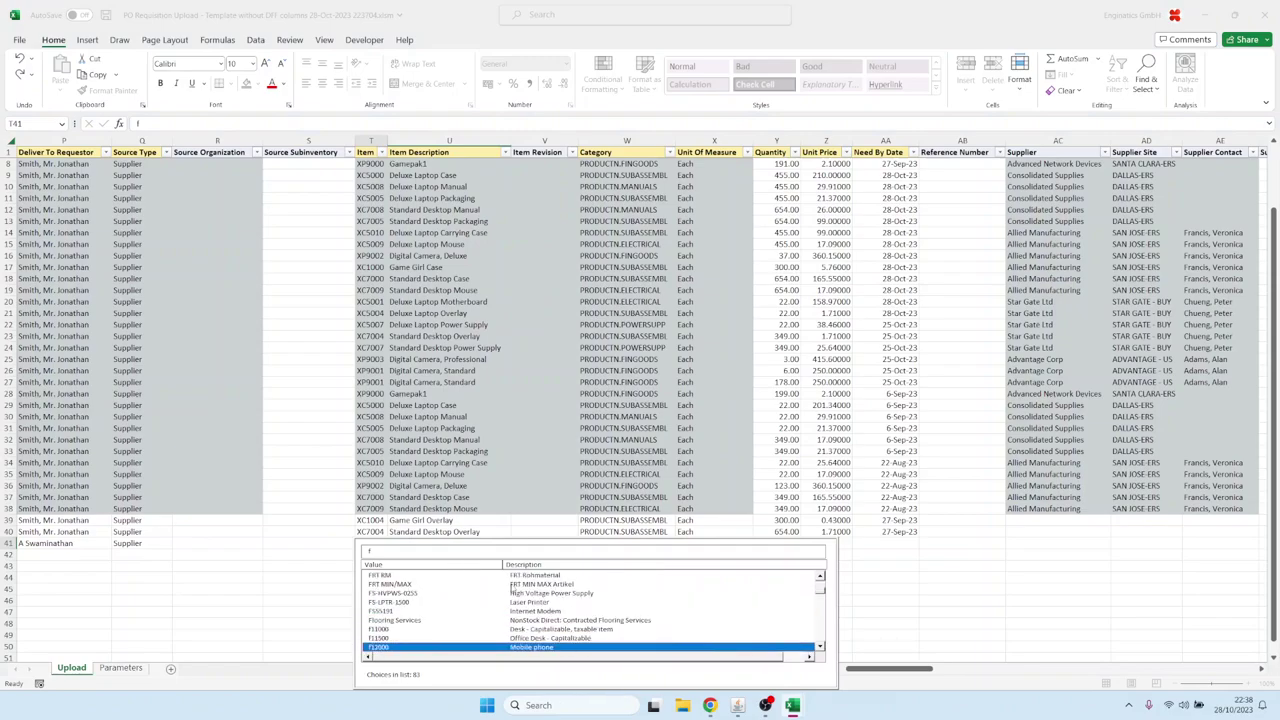
key("Down")
key("Down")
key("Down")
key("Down")
key("Down")
key("Down")
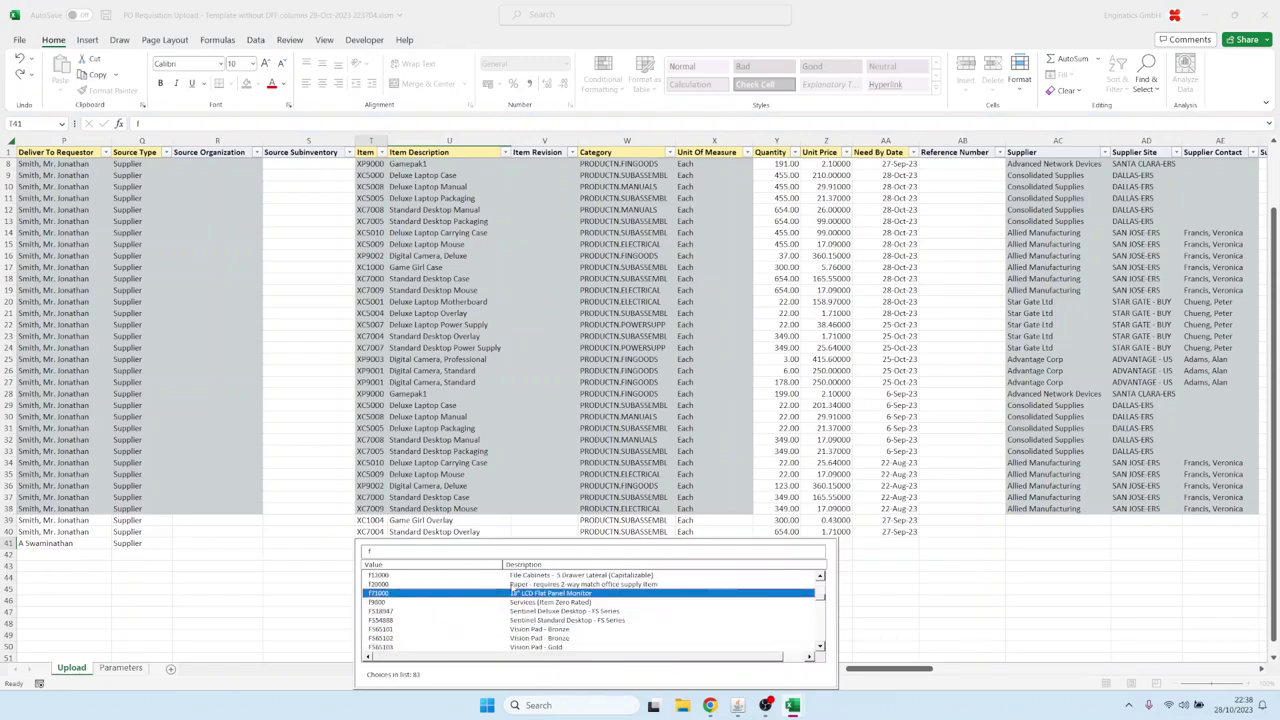
key("Down")
key("Down")
key("Down")
key("Down")
key("Down")
key("Down")
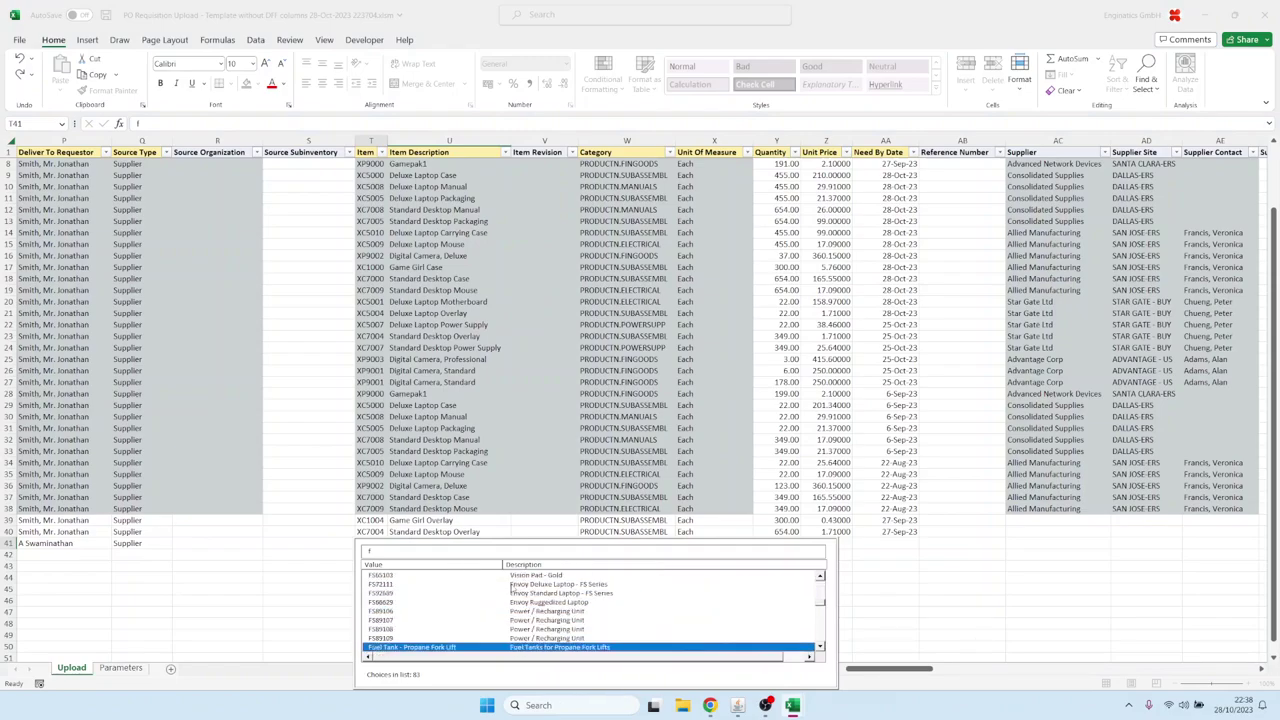
key("Up")
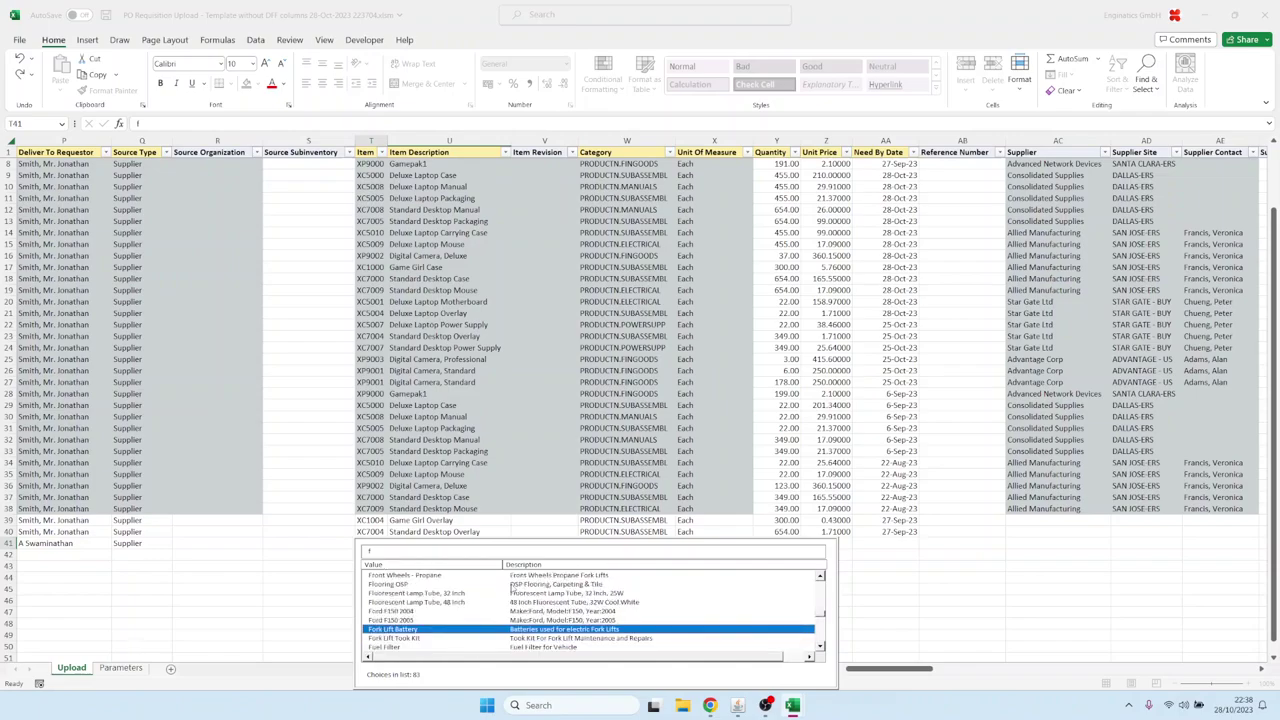
key("Return")
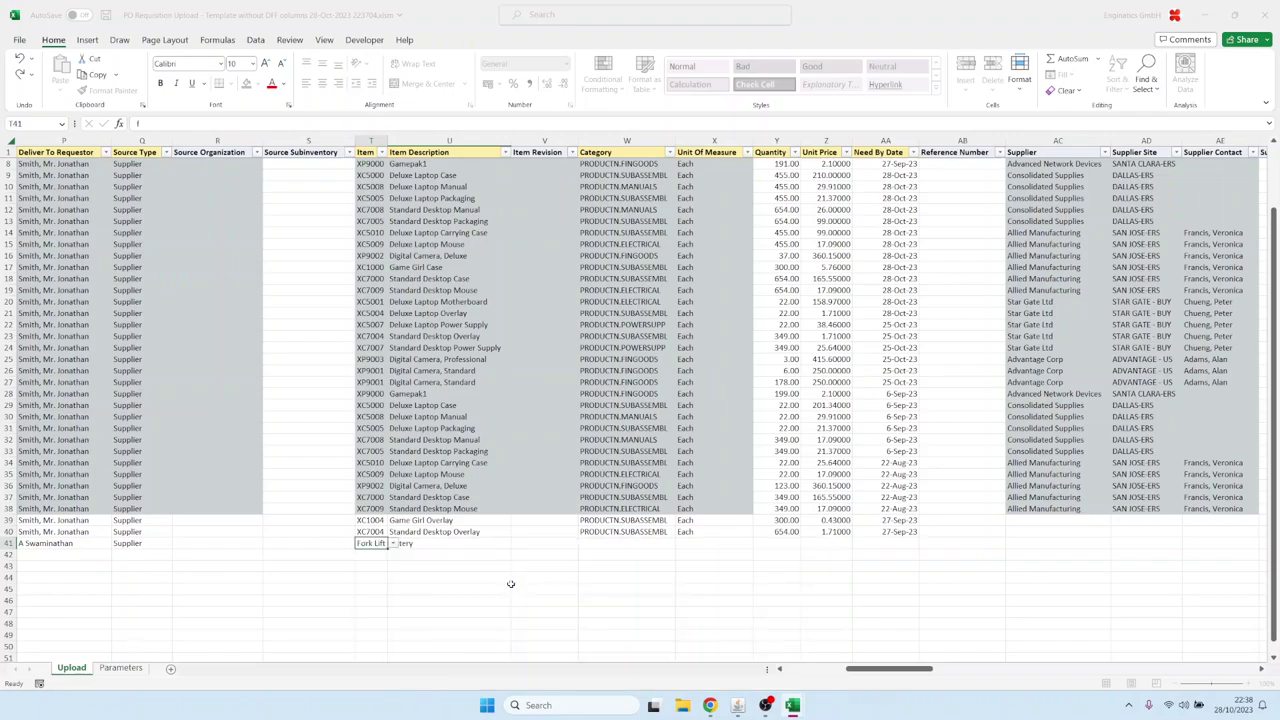
Step: Set the quantity of the Fork Lift Battery line in row 41 to 1 and its unit price to 1180
key("Tab")
key("Tab")
key("Tab")
key("Tab")
key("Tab")
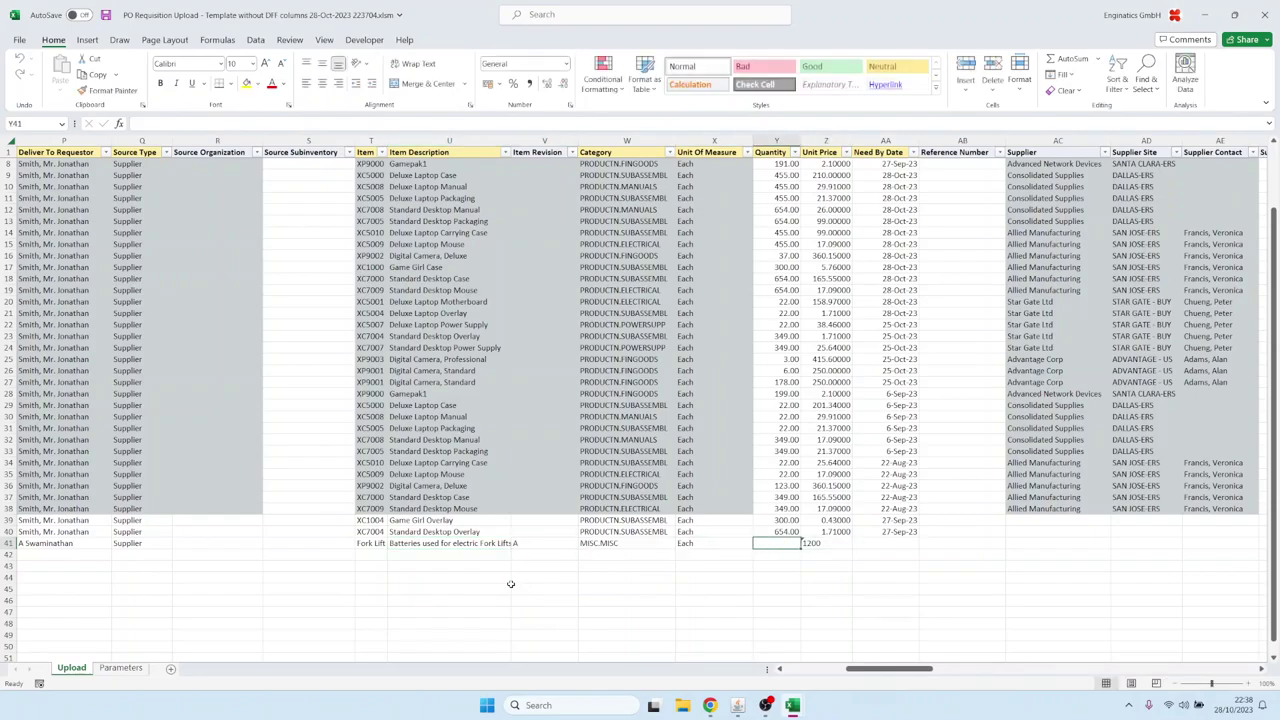
type("1")
key("Tab")
type("1")
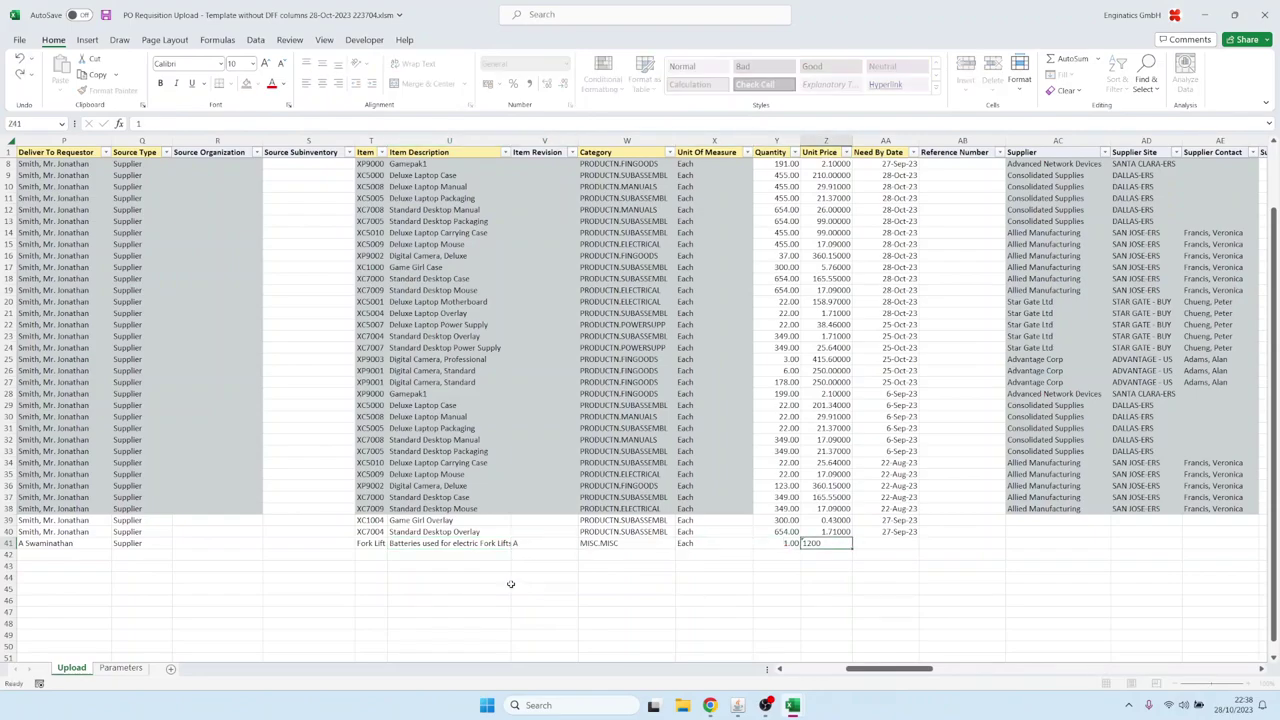
type("200")
key("ctrl+Return")
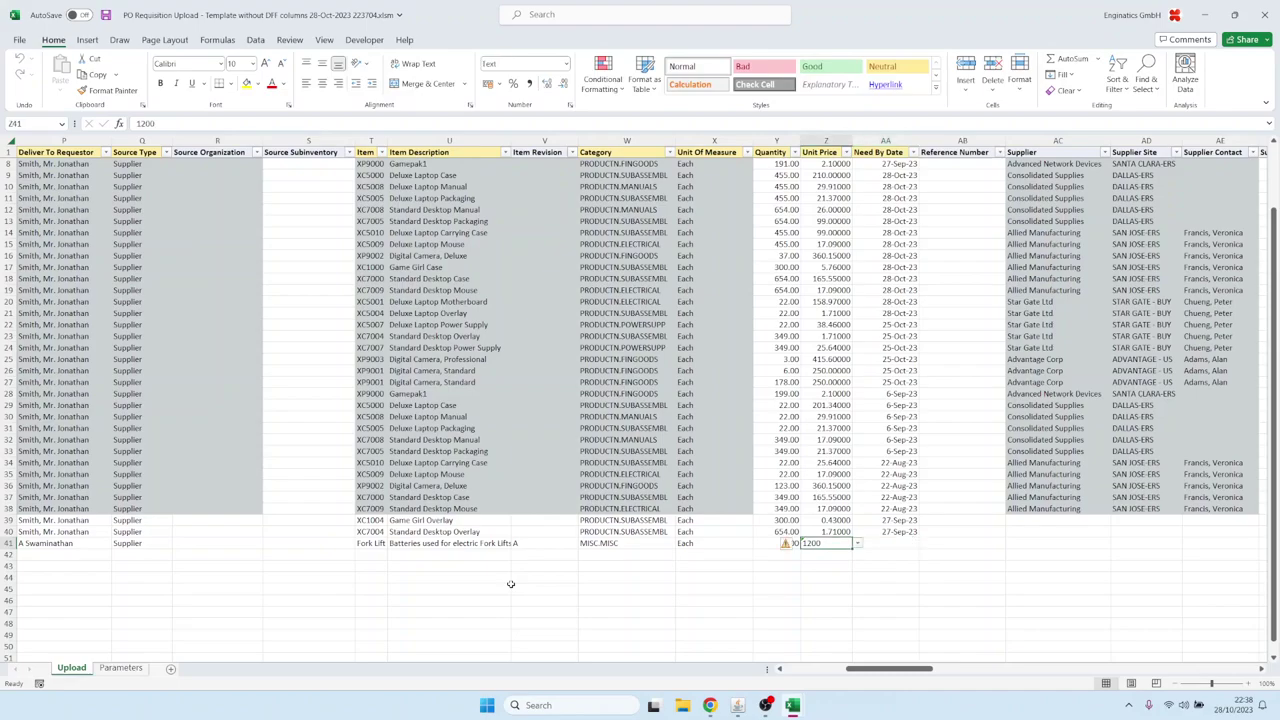
type("1")
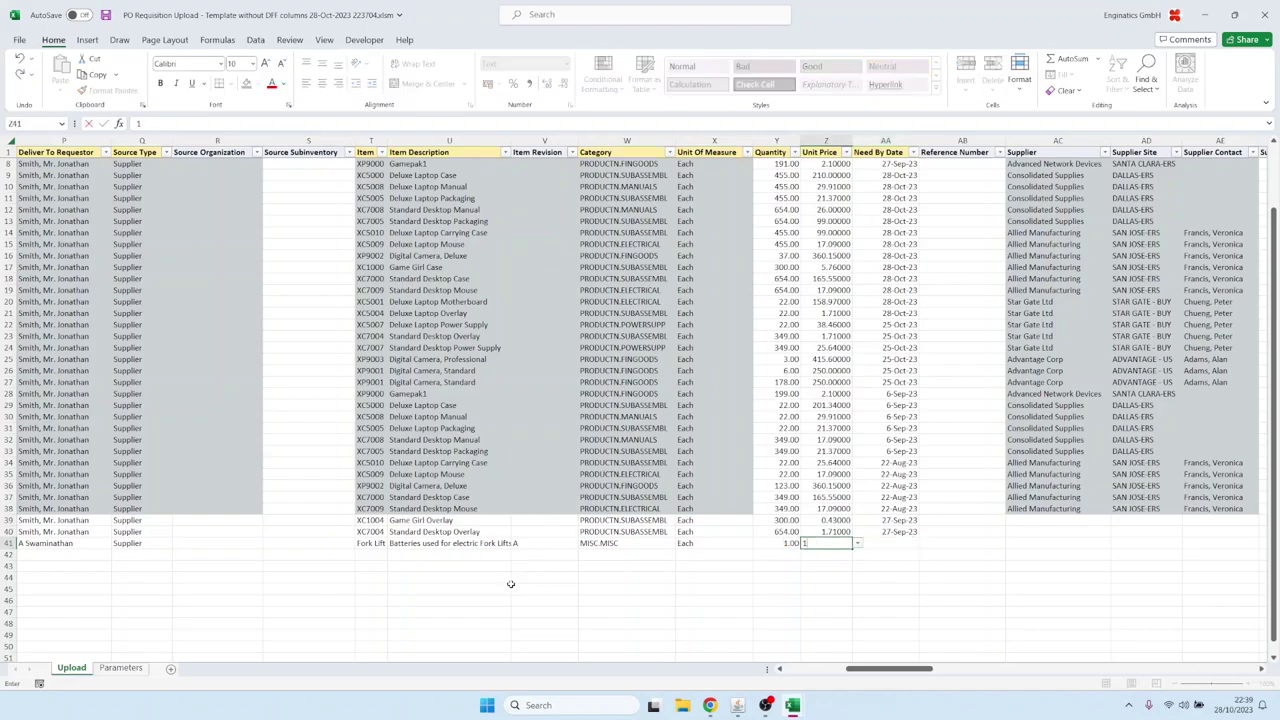
type("180")
key("Tab")
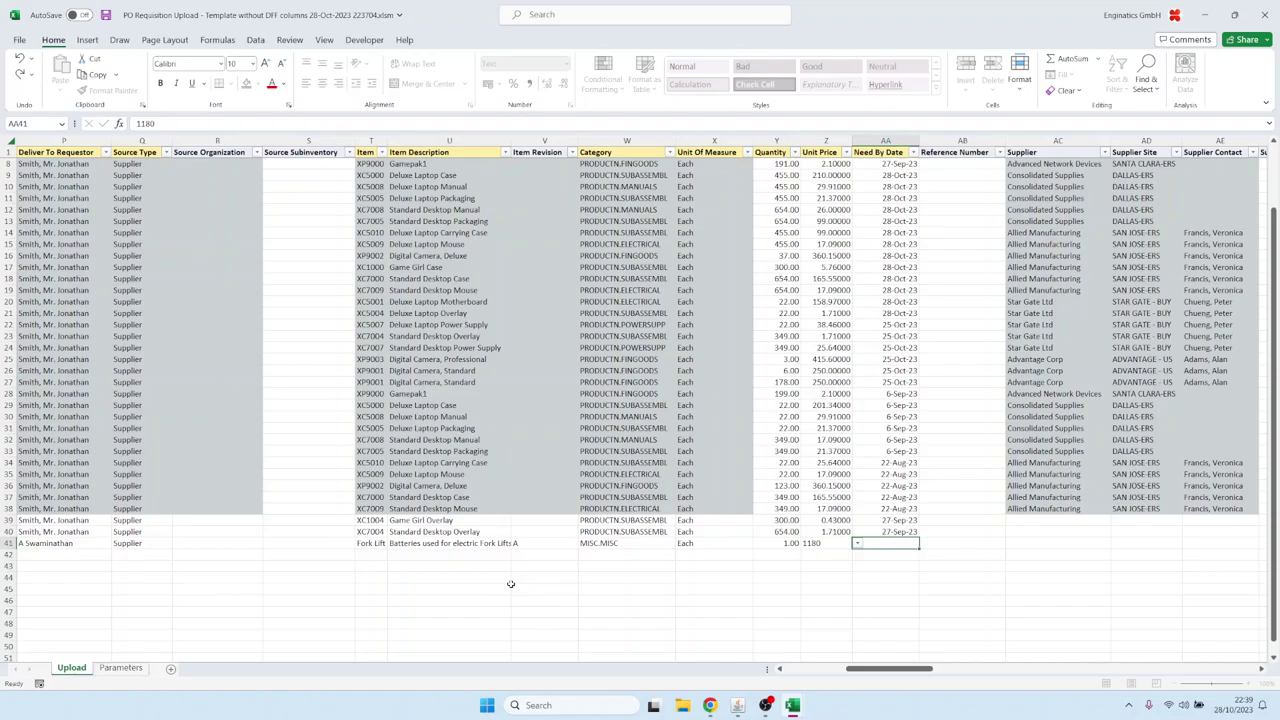
Step: Set the Need By Date of the new line in row 41 to 1-Jan-23 and save the workbook
type("1jan23")
key("Tab")
key("Home")
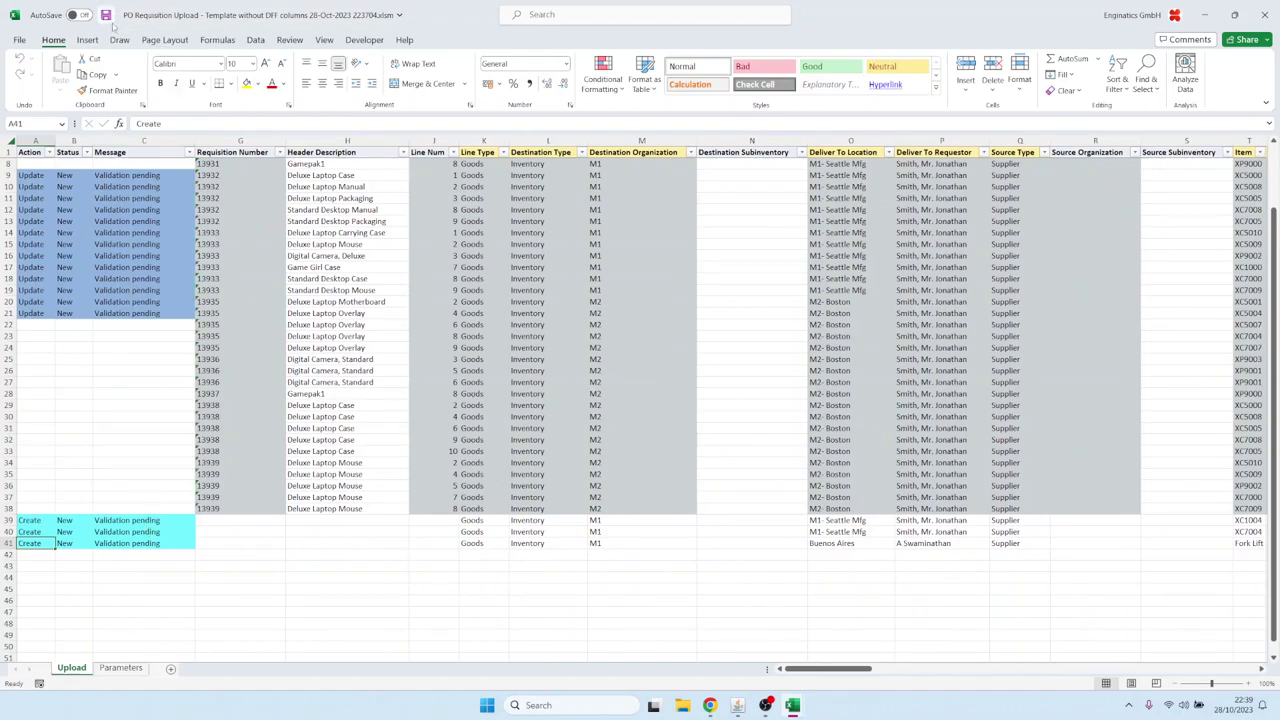
Step: Start the upload in the Oracle Blitz Reports form and choose "PO Requisition Upload - Template without DFF columns 28-Oct-2023 223704.xlsm" as the upload file
left_click(737, 705)
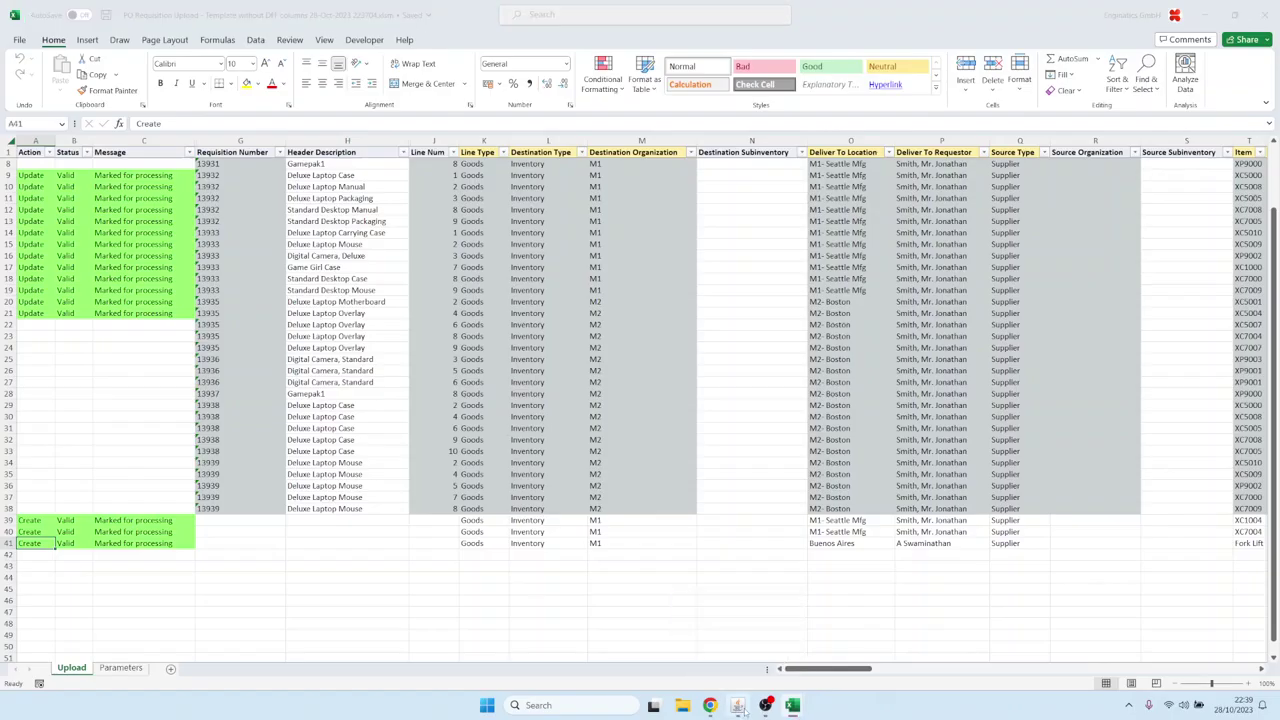
left_click(80, 158)
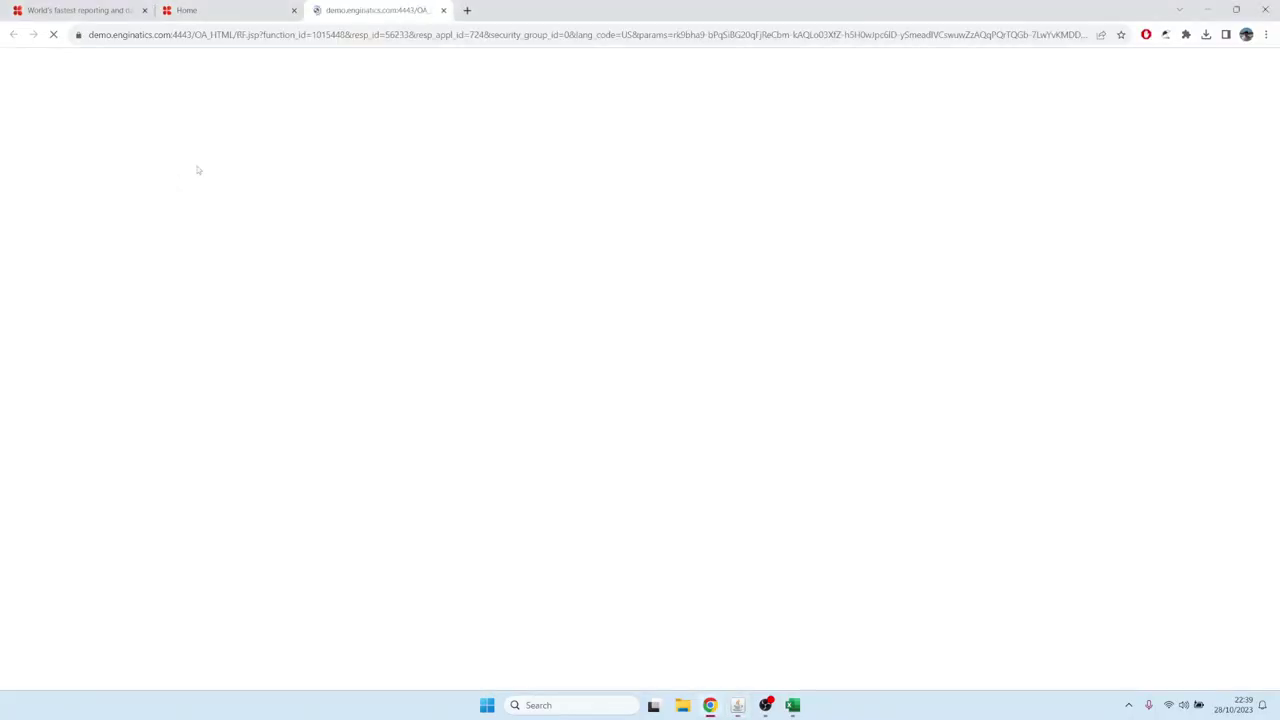
left_click(119, 130)
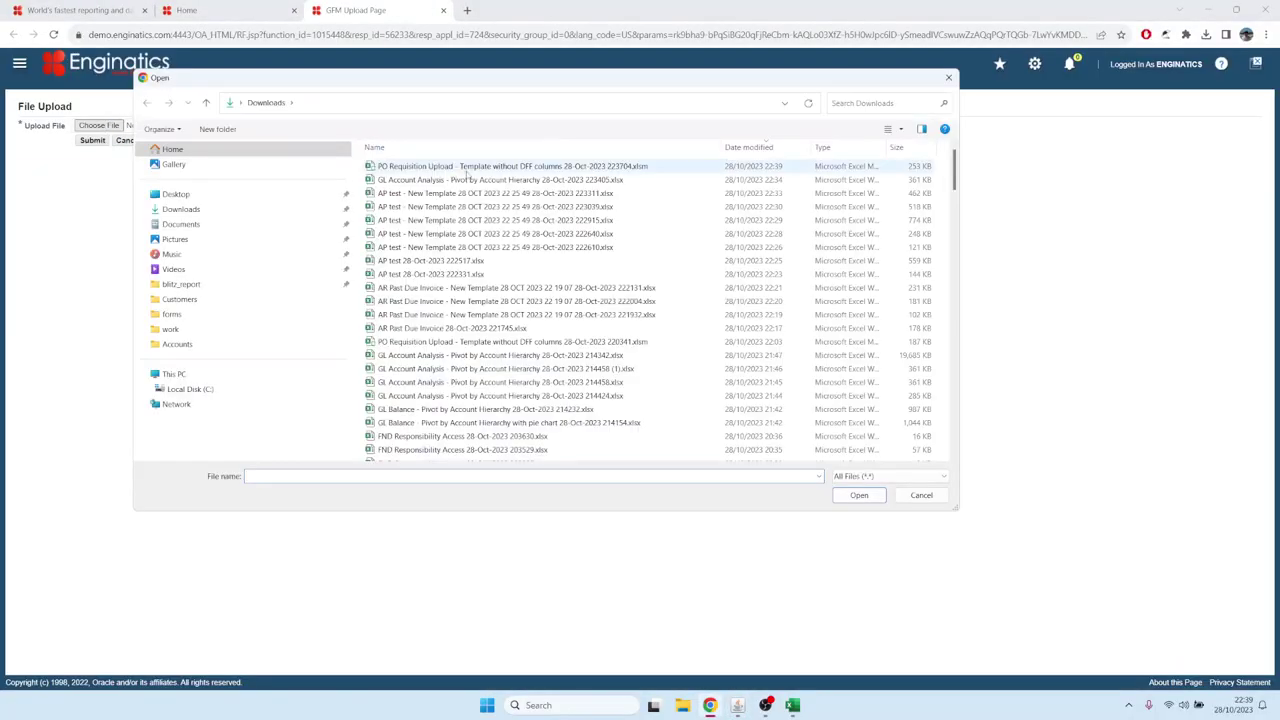
left_click(500, 166)
left_click(859, 495)
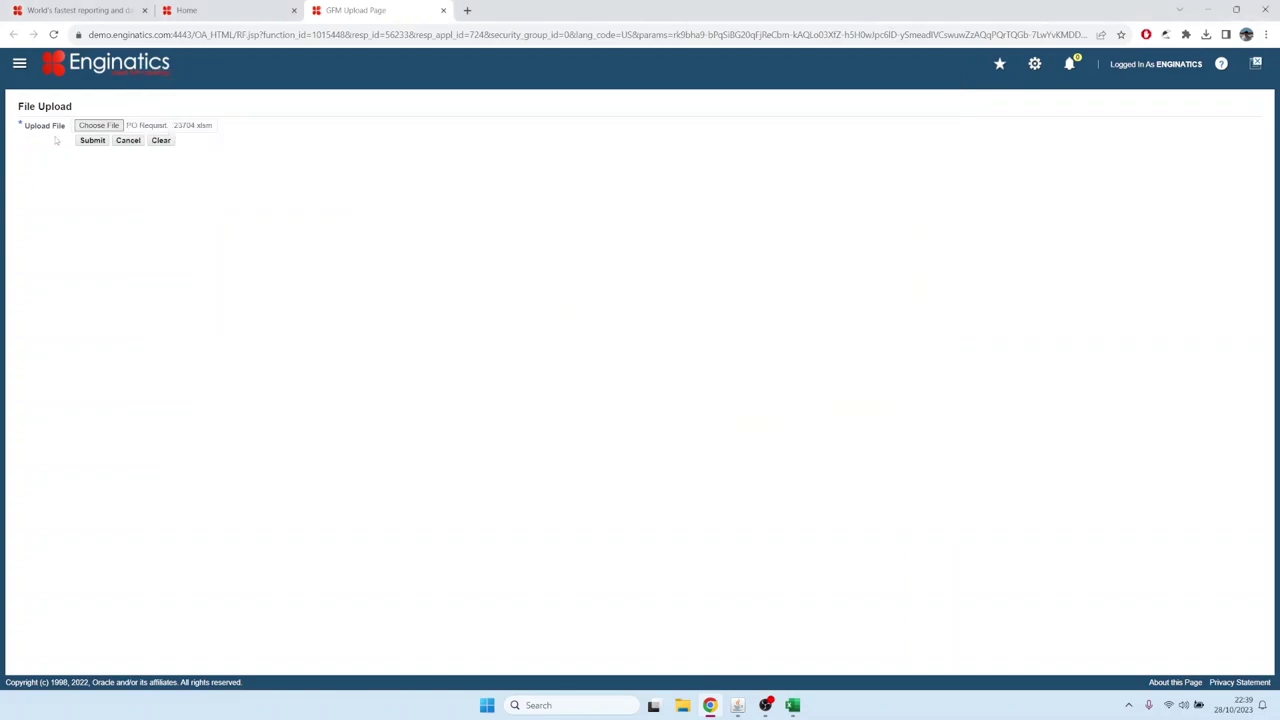
Step: Submit the chosen file, close the file upload page and return to the Blitz Reports form in Oracle Applications
left_click(443, 10)
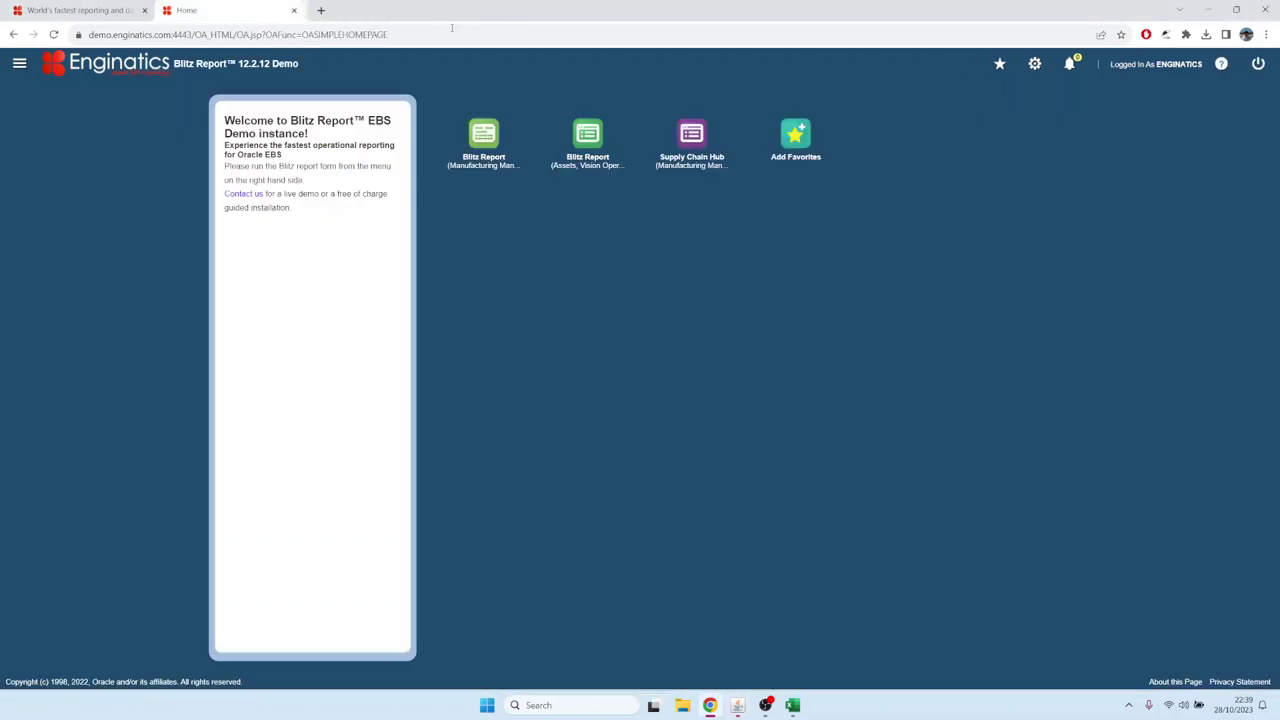
left_click(737, 706)
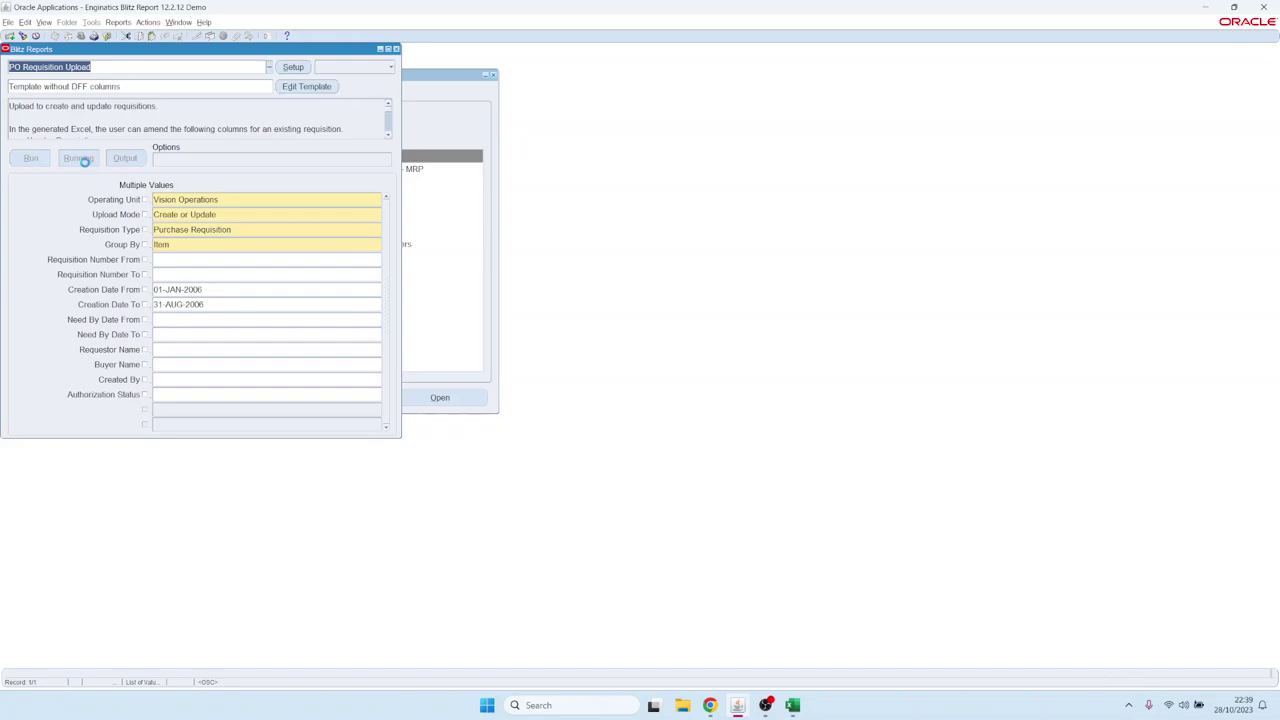
Step: Switch to the upload result workbook in Excel and examine the messages of the update and create lines
key("alt+Tab")
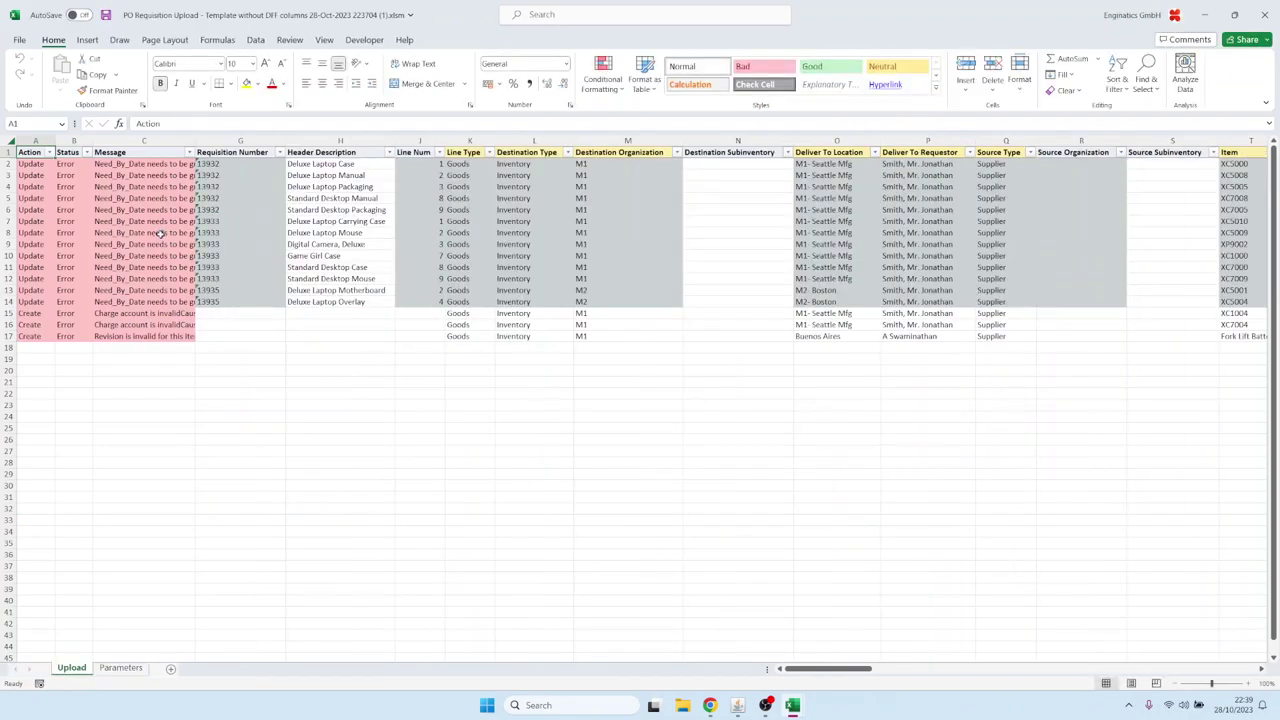
left_click(128, 168)
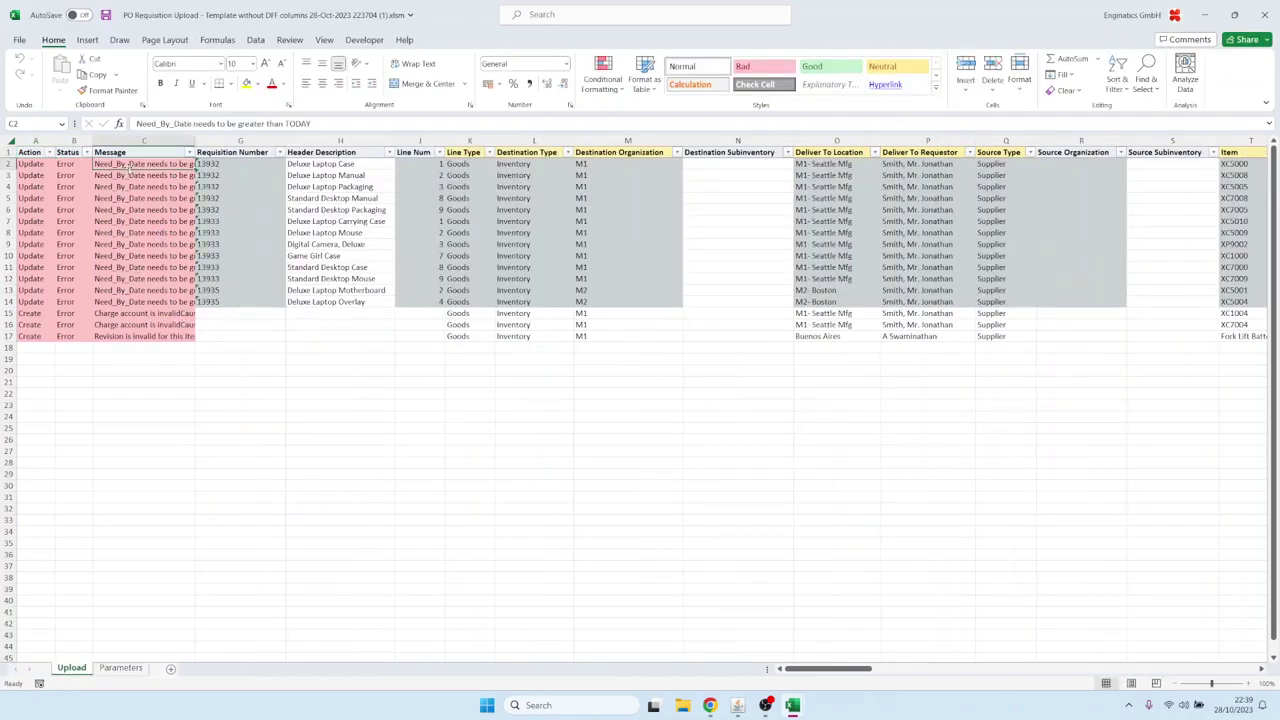
double_click(128, 167)
key("Escape")
left_click(122, 199)
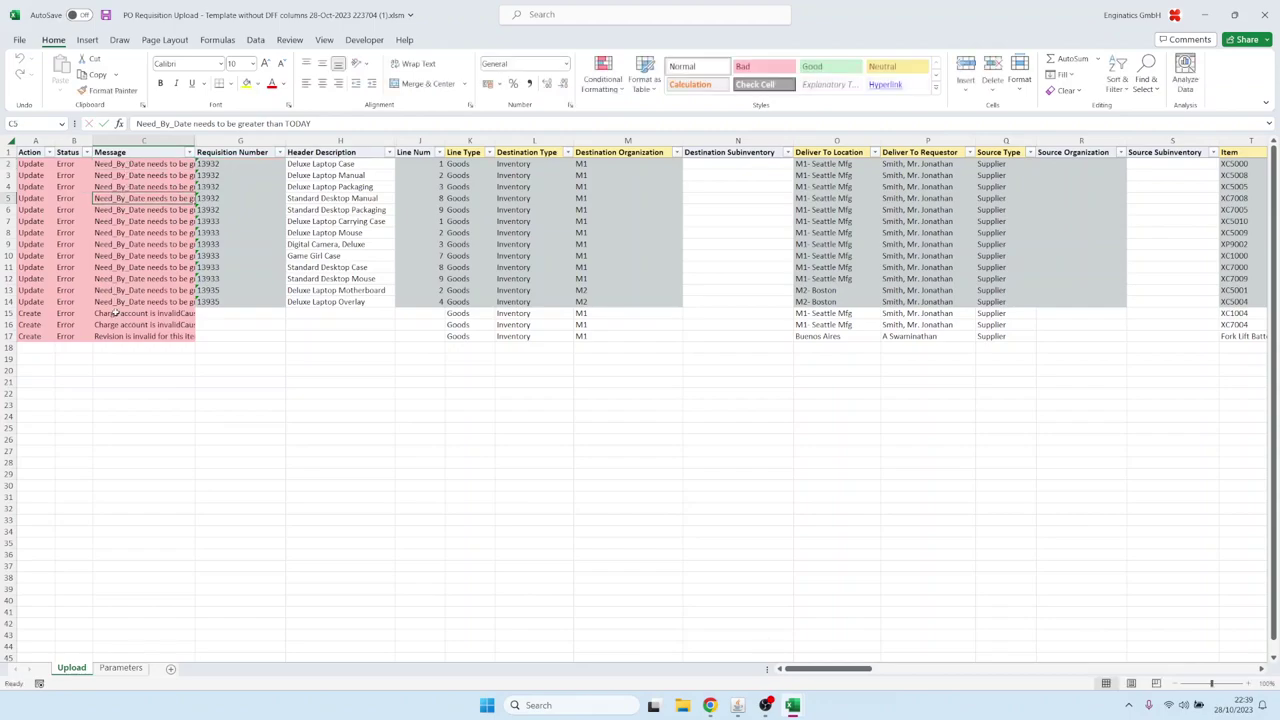
double_click(115, 316)
key("Escape")
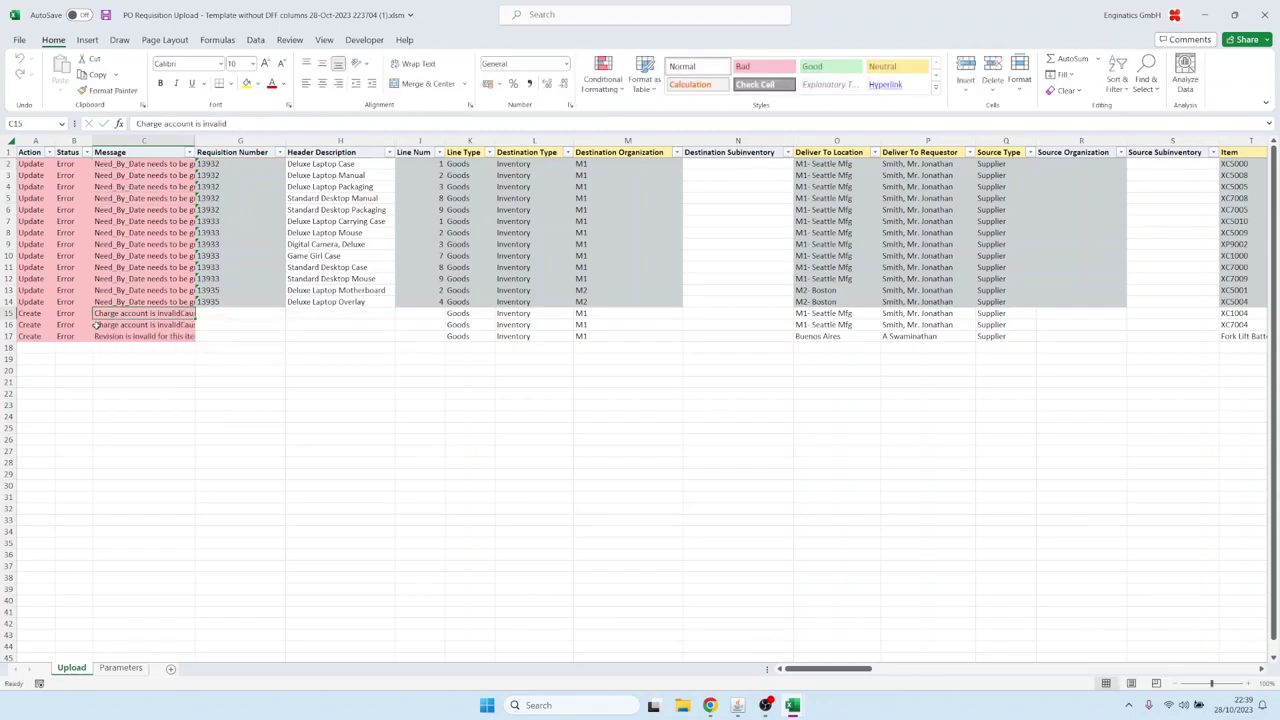
left_click(113, 336)
double_click(113, 336)
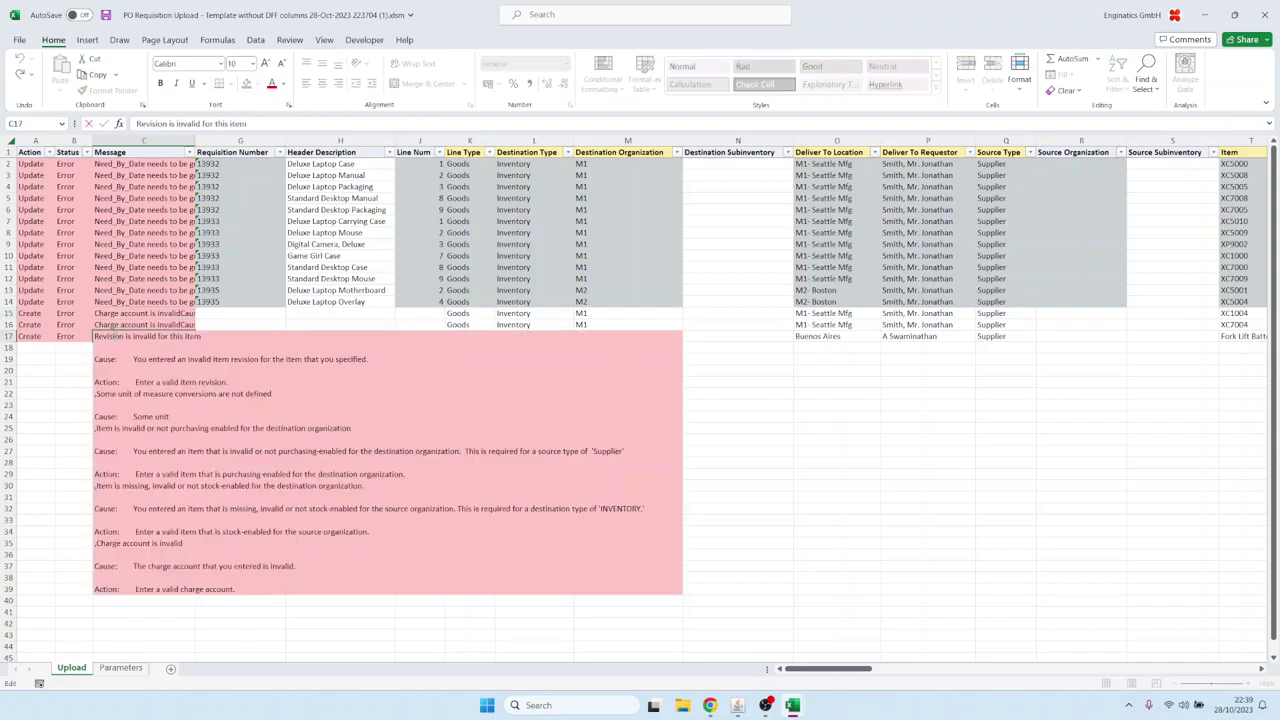
key("Escape")
Step: Set the Need By Date of the first update line in row 2 to 30-Oct-23
left_click(113, 164)
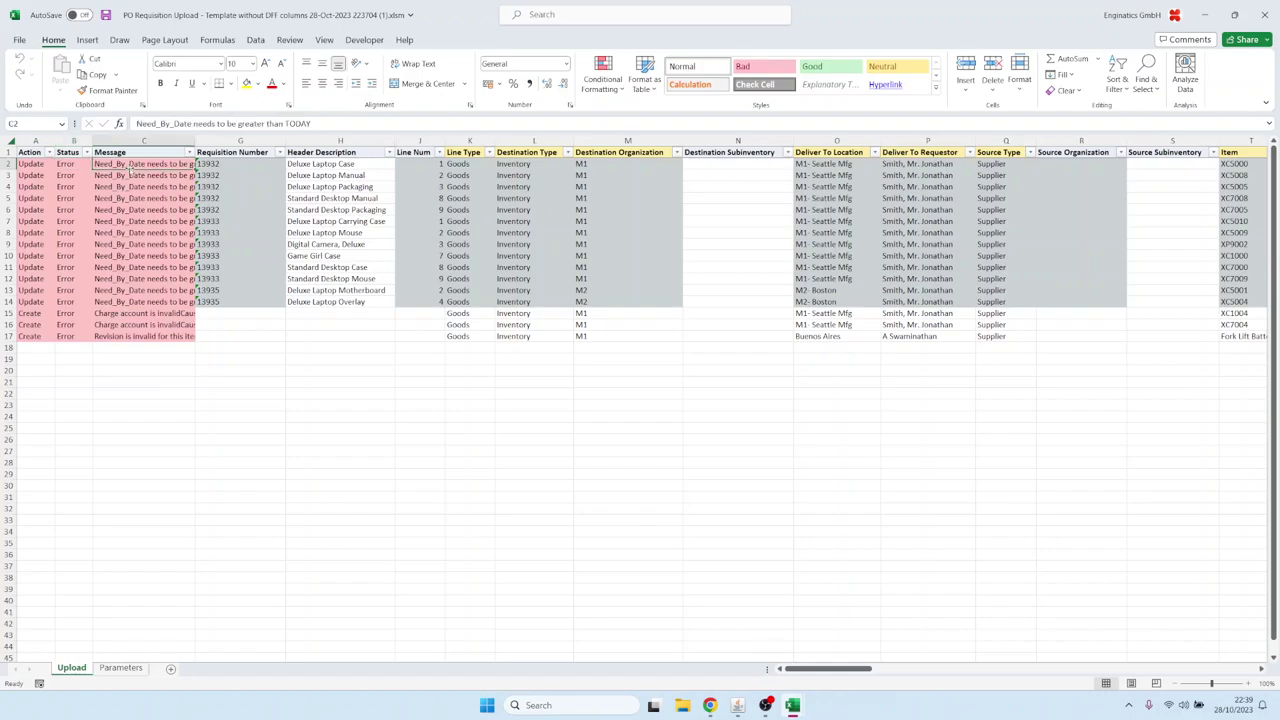
key("Right")
key("Right")
key("Right")
key("Right")
key("Right")
key("Right")
key("Right")
key("Right")
key("Right")
key("Right")
key("Right")
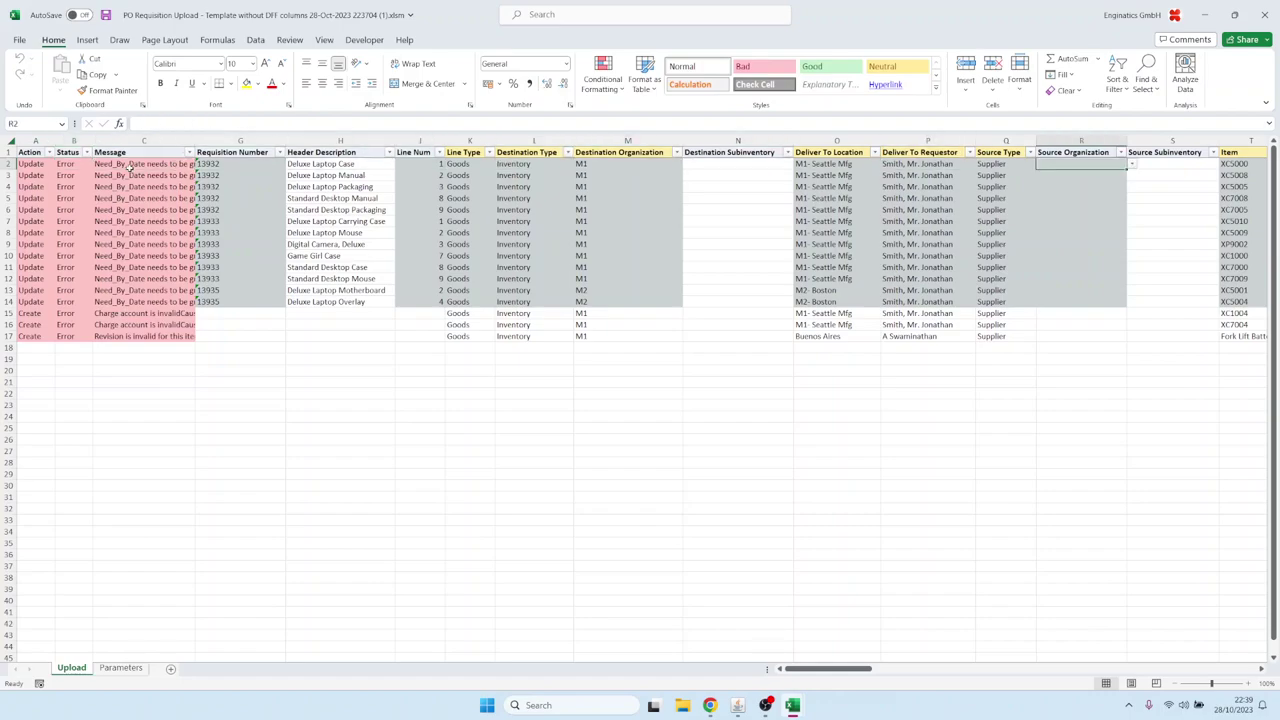
key("Right")
key("Right")
key("Right")
key("Right")
key("Right")
key("Right")
key("Right")
key("Right")
key("Right")
key("Right")
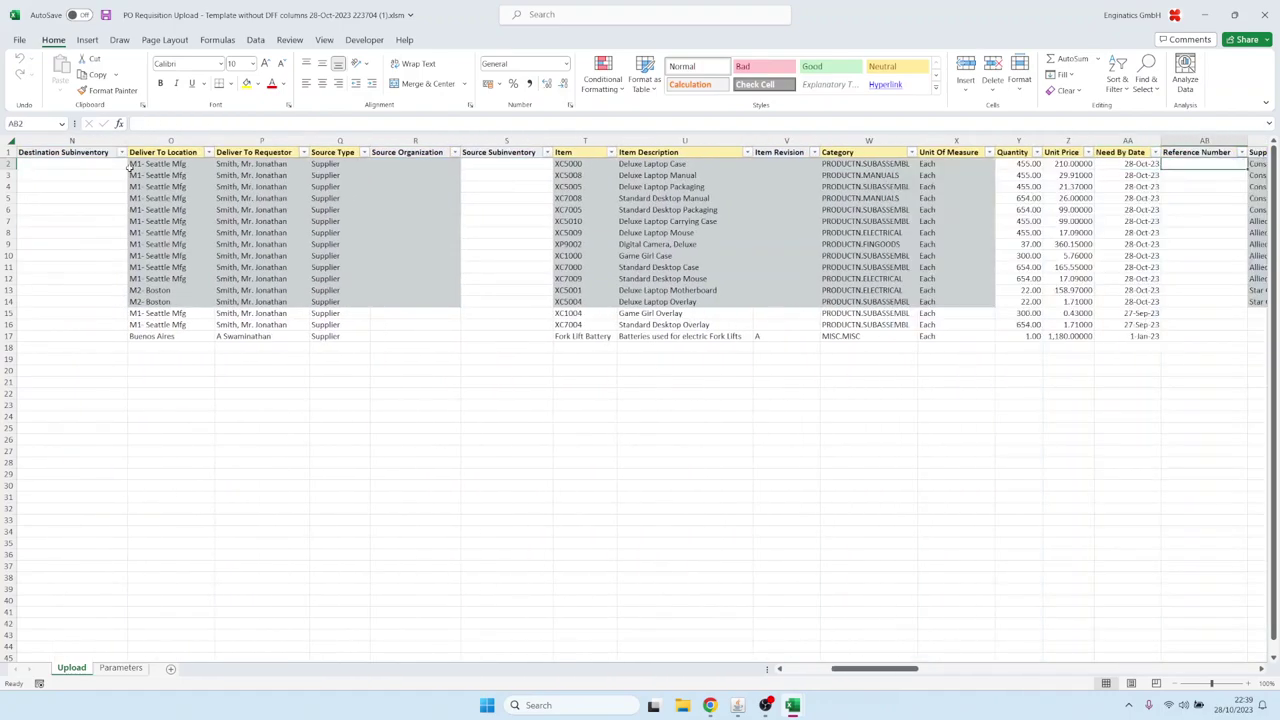
key("Left")
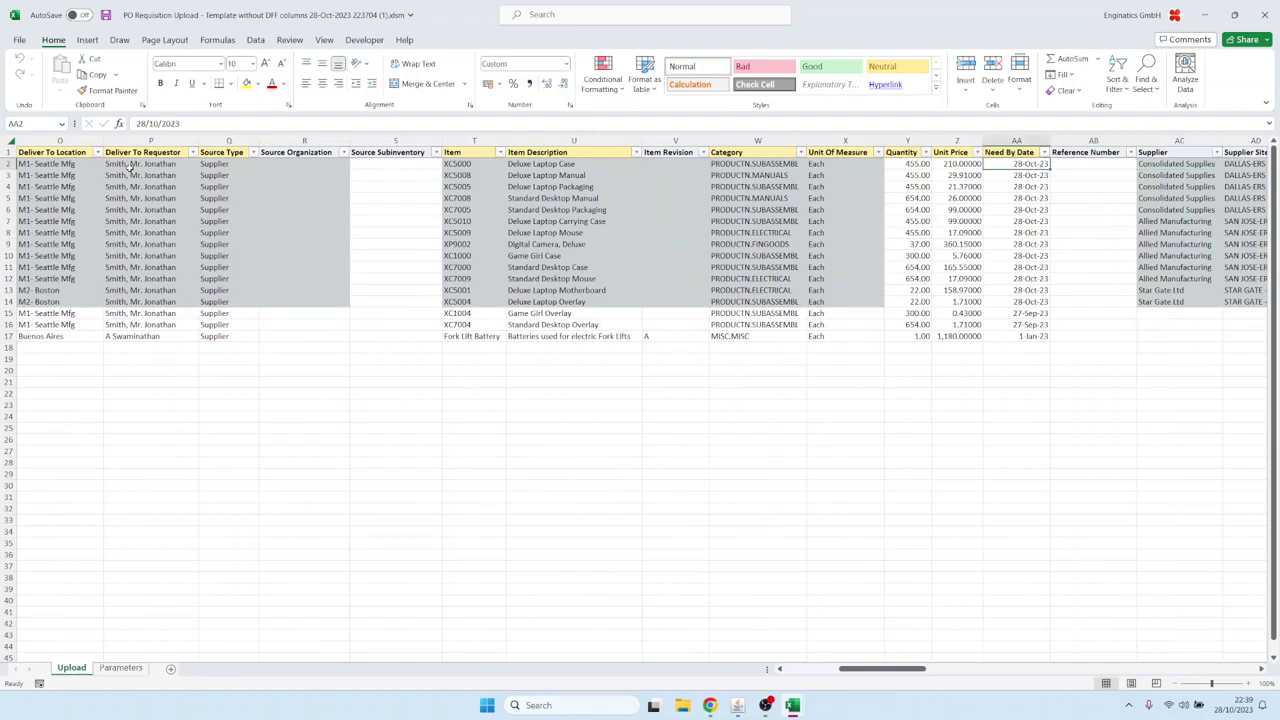
type("30")
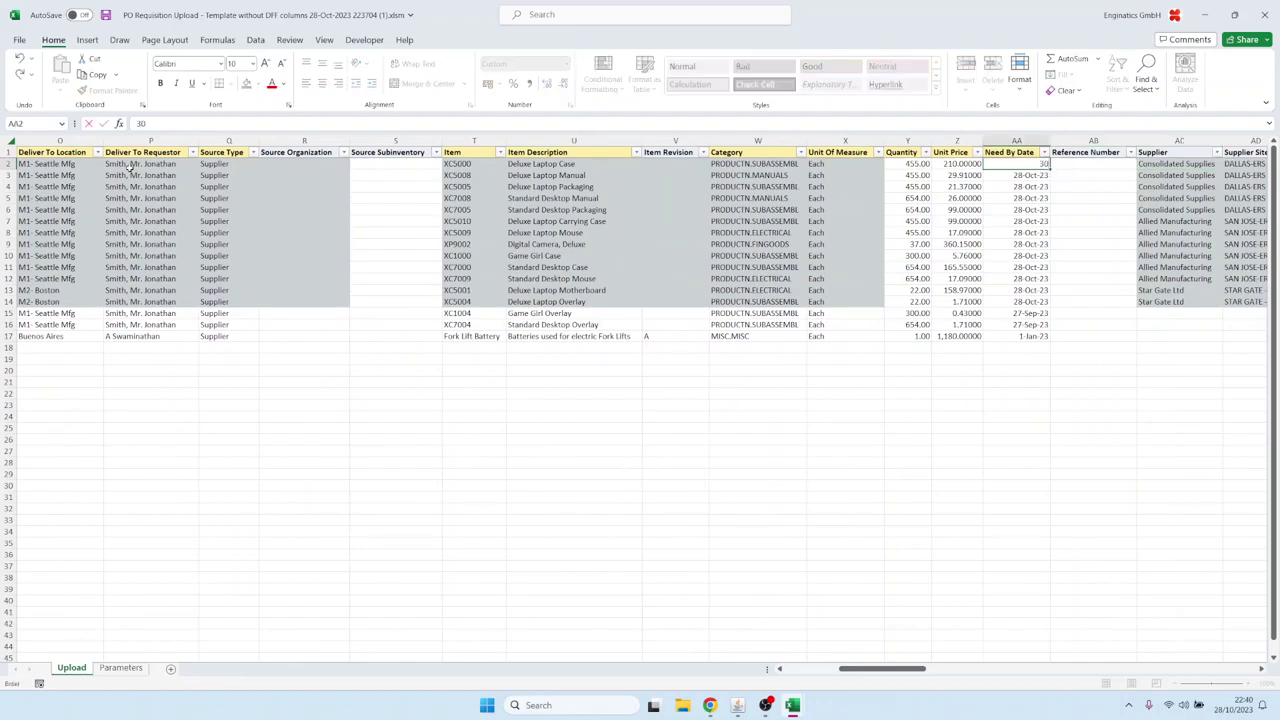
type("oct23")
key("Tab")
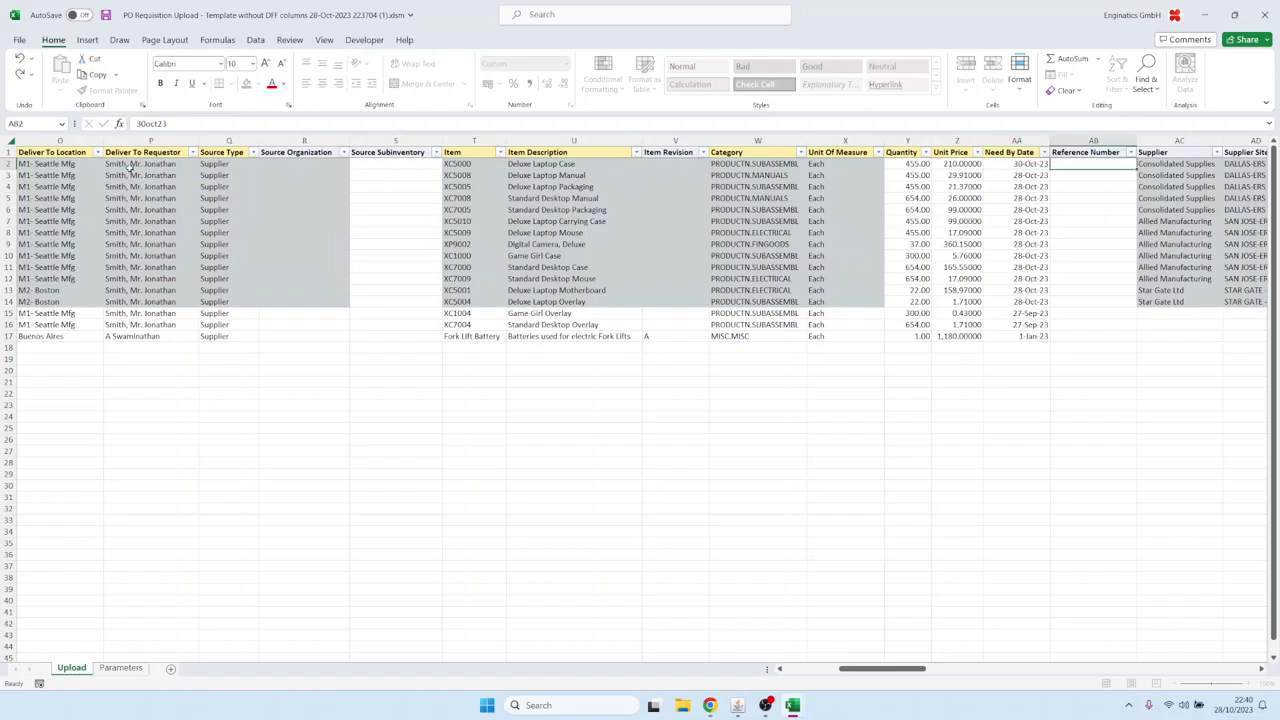
Step: Copy the 30-Oct-23 Need By Date from row 2 to the other update lines in rows 3 to 14
key("Left")
key("ctrl+c")
key("shift+Down")
key("shift+Down")
key("shift+Down")
key("shift+Down")
key("shift+Down")
key("shift+Down")
key("shift+Down")
key("shift+Down")
key("shift+Down")
key("shift+Down")
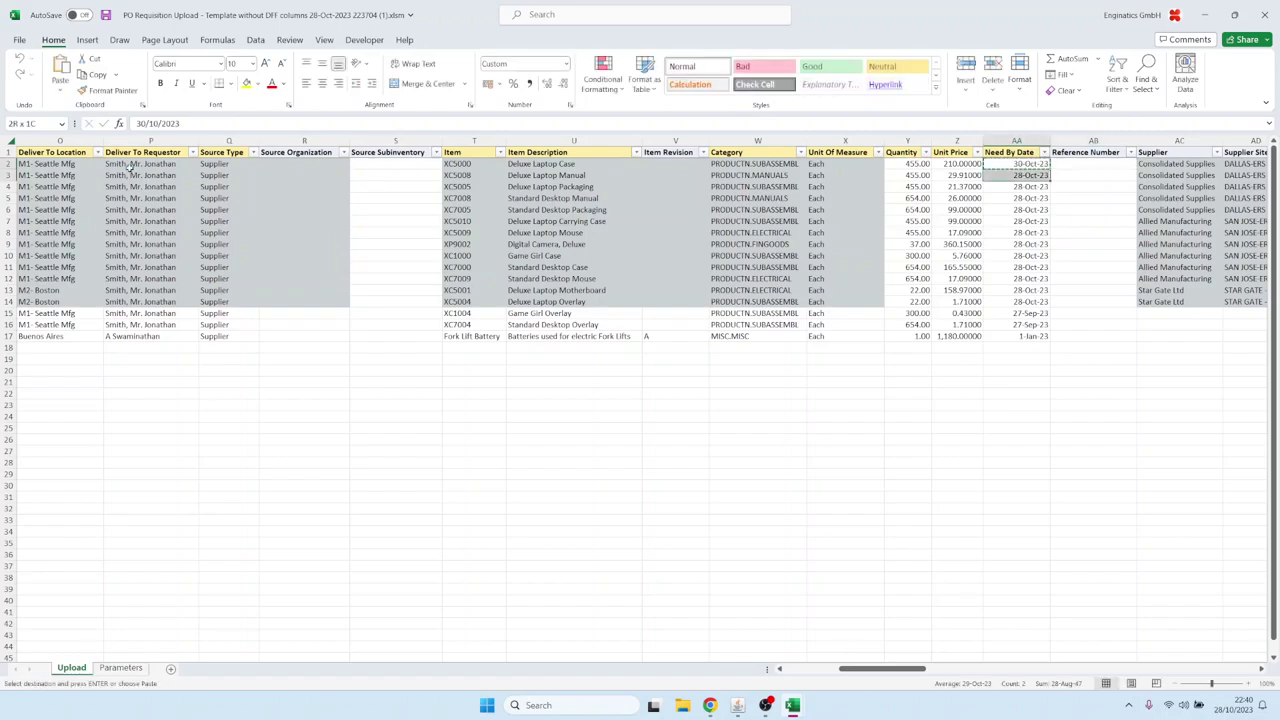
key("shift+Down")
key("shift+Down")
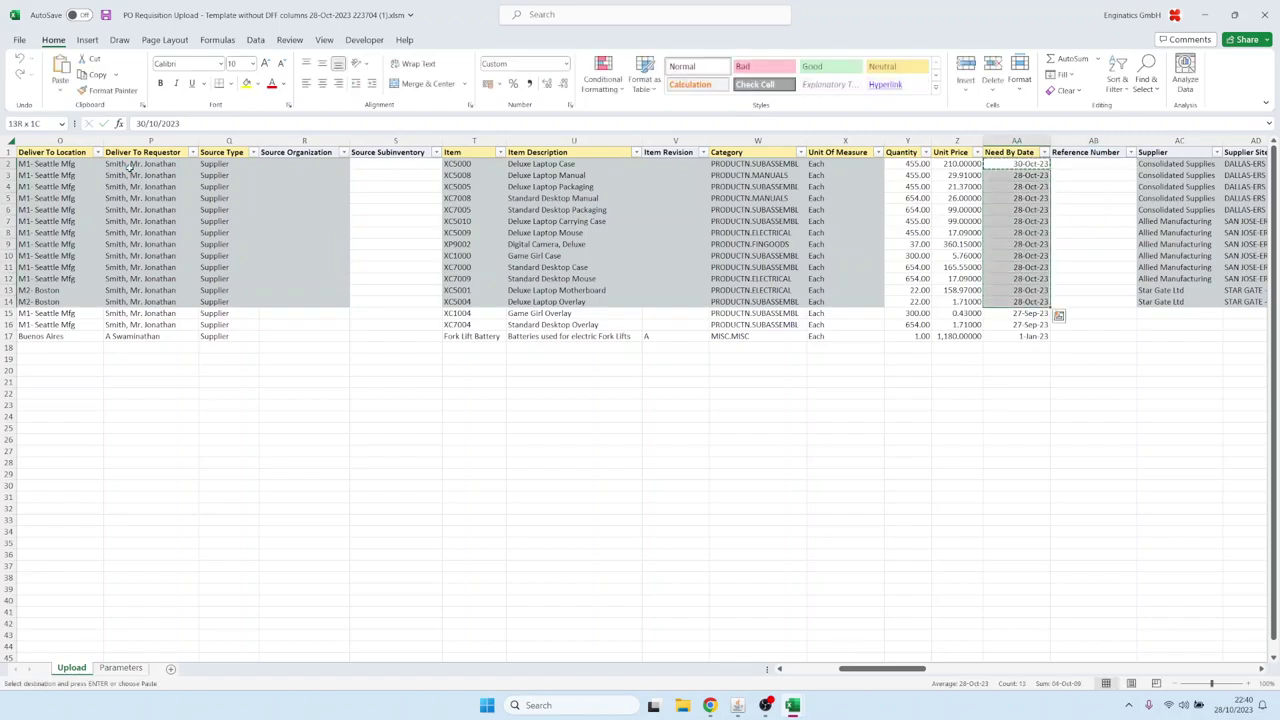
key("ctrl+v")
key("Escape")
key("ctrl+Home")
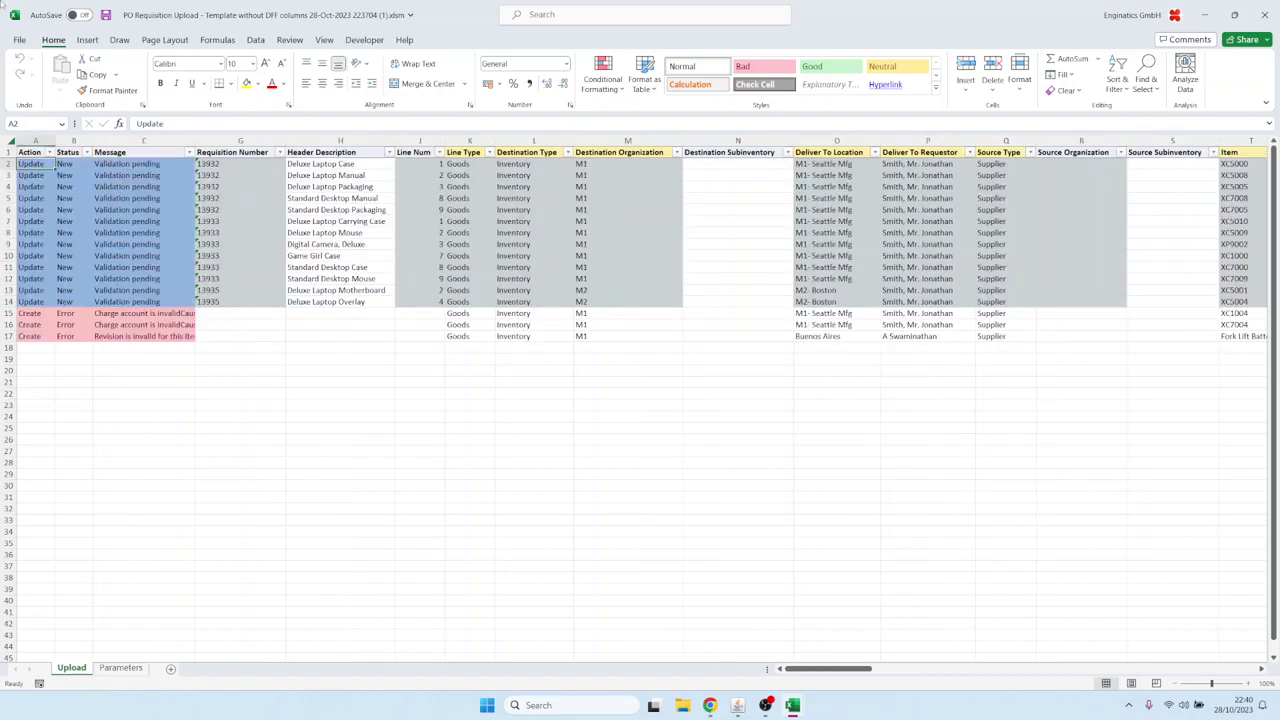
Step: Copy the Charge Account Segment1 to Segment5 values of rows 12 to 14 into the rejected create lines in rows 15 to 17
left_click(106, 314)
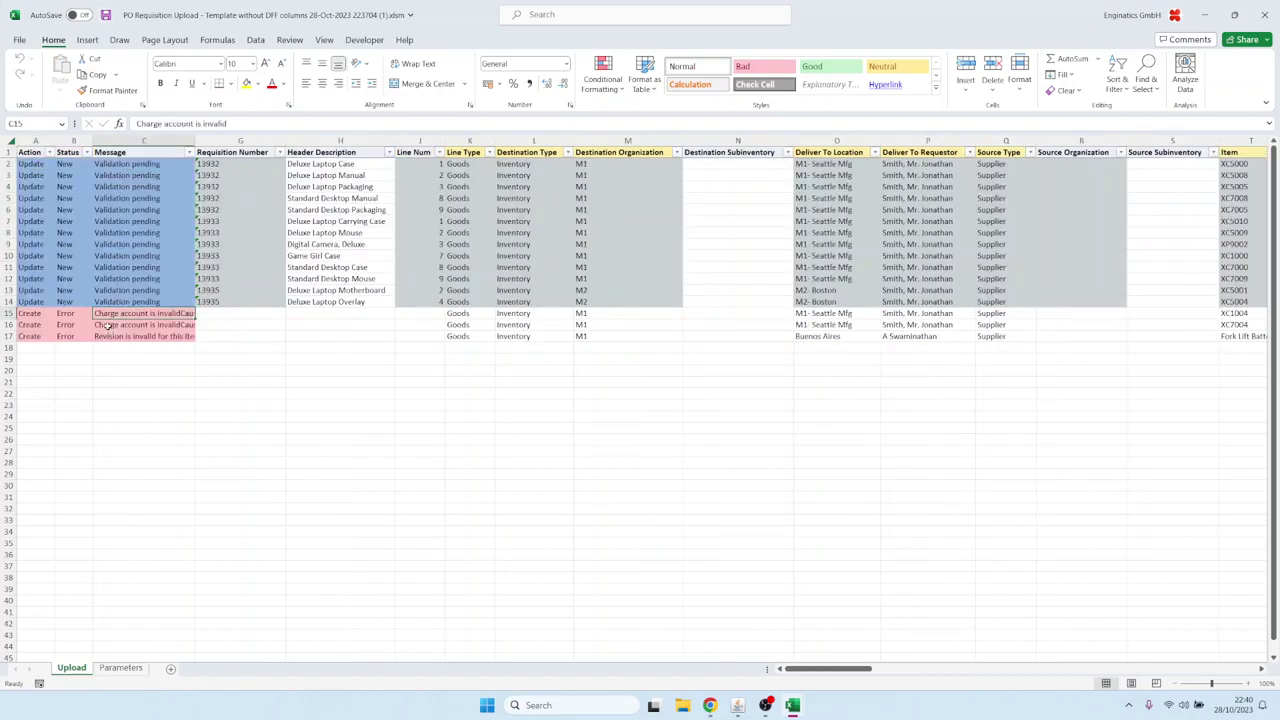
left_click(232, 309)
key("Right")
key("Right")
key("Right")
key("Right")
key("Right")
key("Right")
key("Right")
key("Right")
key("Right")
key("Right")
key("Right")
key("Right")
key("Right")
key("Right")
key("Right")
key("Right")
key("Right")
key("Right")
key("Right")
key("Right")
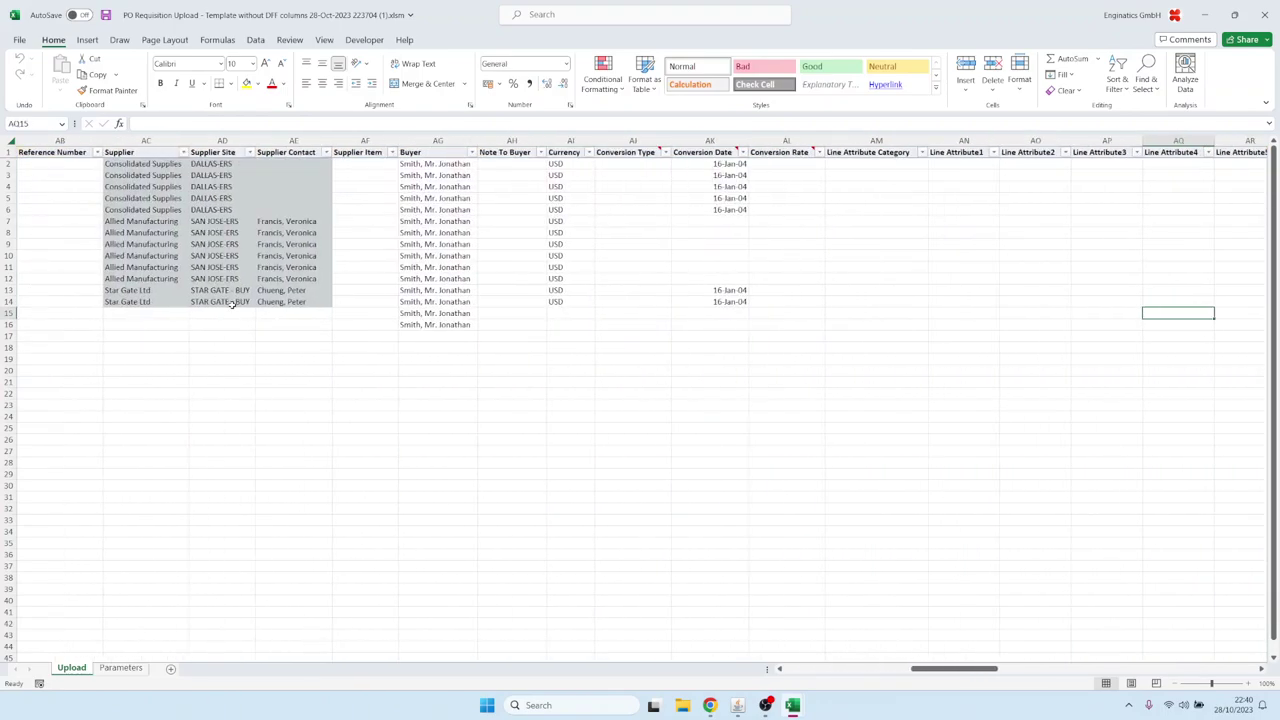
key("Right")
key("Right")
key("Right")
key("Right")
key("Right")
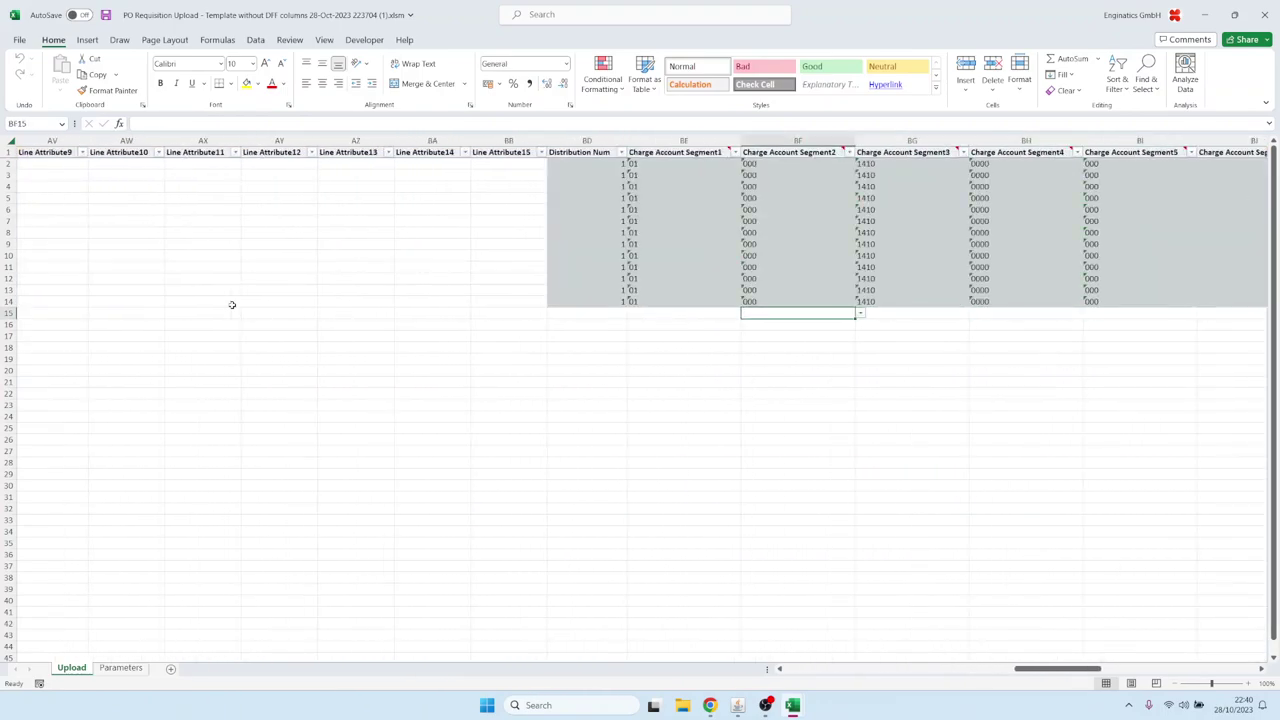
key("Left")
key("Up")
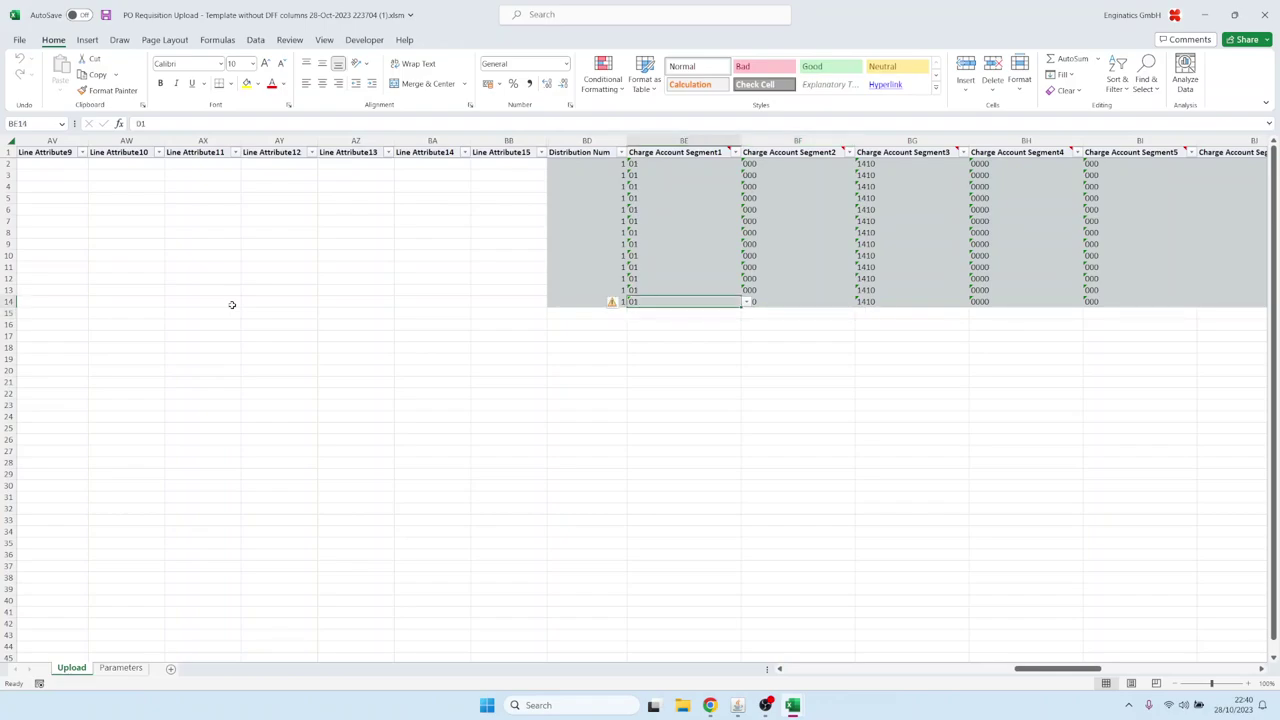
key("shift+Up")
key("shift+Up")
key("shift+Right")
key("shift+Right")
key("shift+Right")
key("shift+Right")
key("shift+Right")
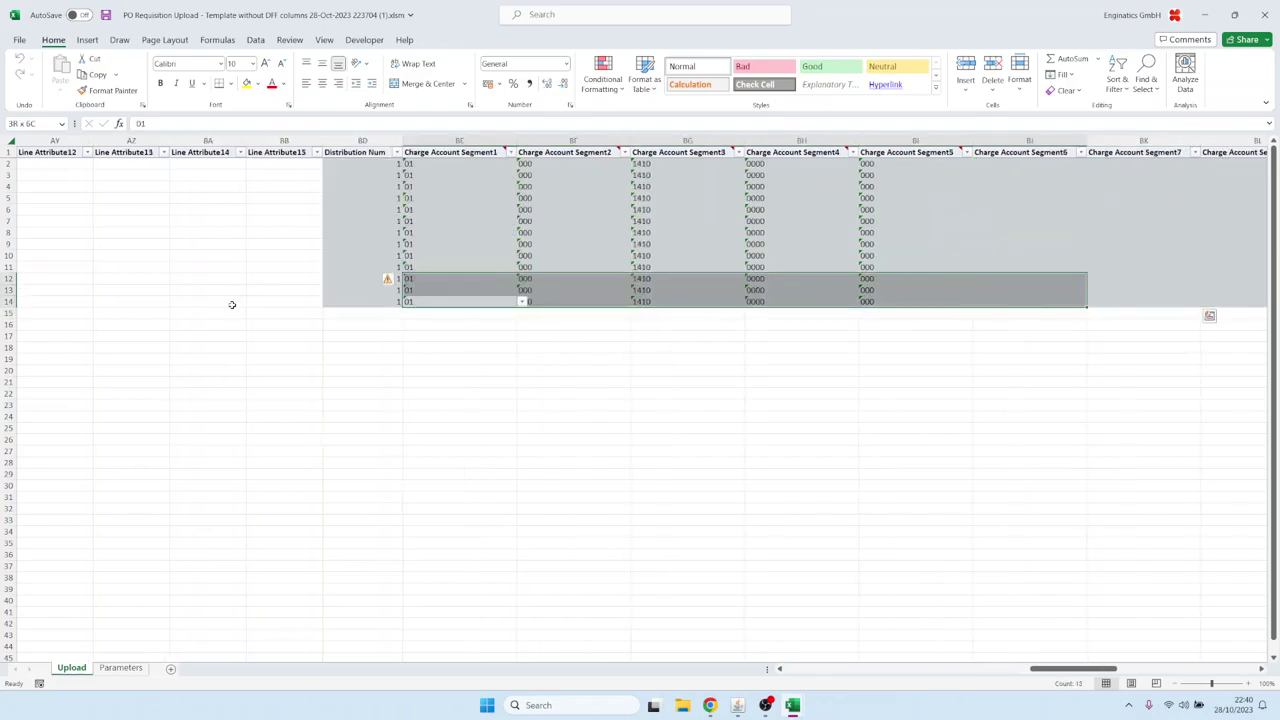
key("shift+Left")
key("ctrl+c")
key("Down")
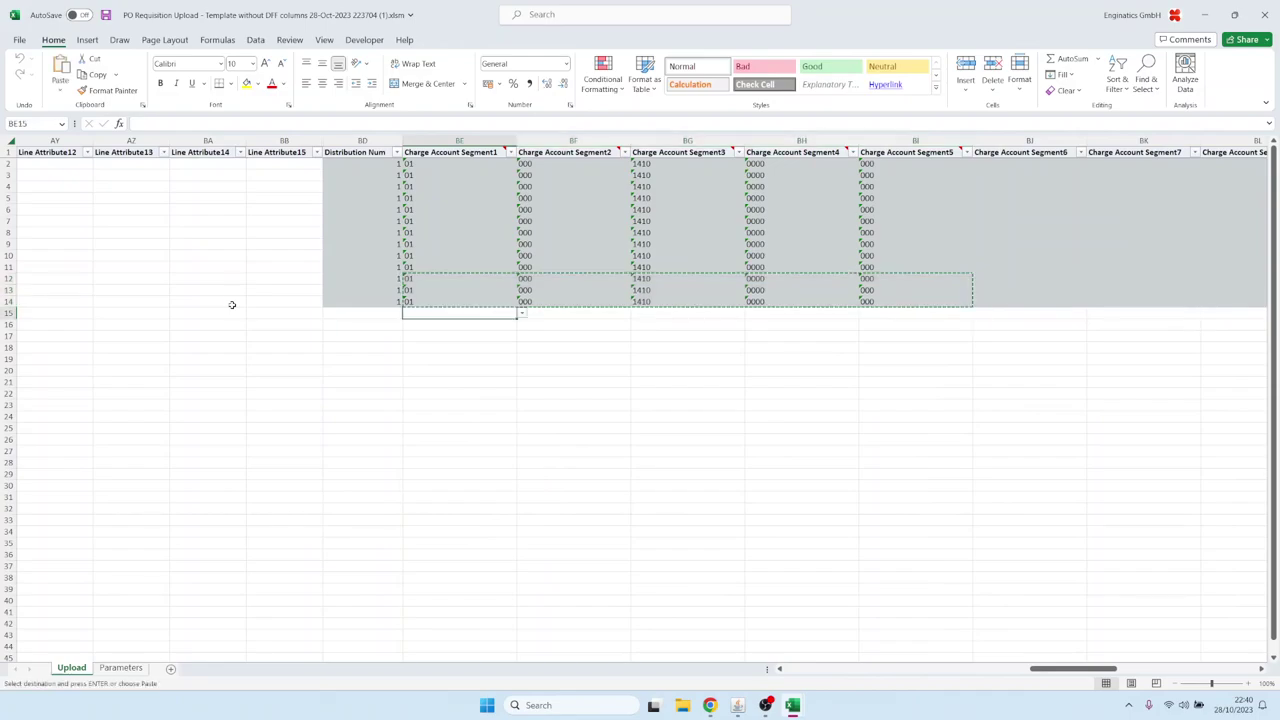
key("ctrl+v")
key("Home")
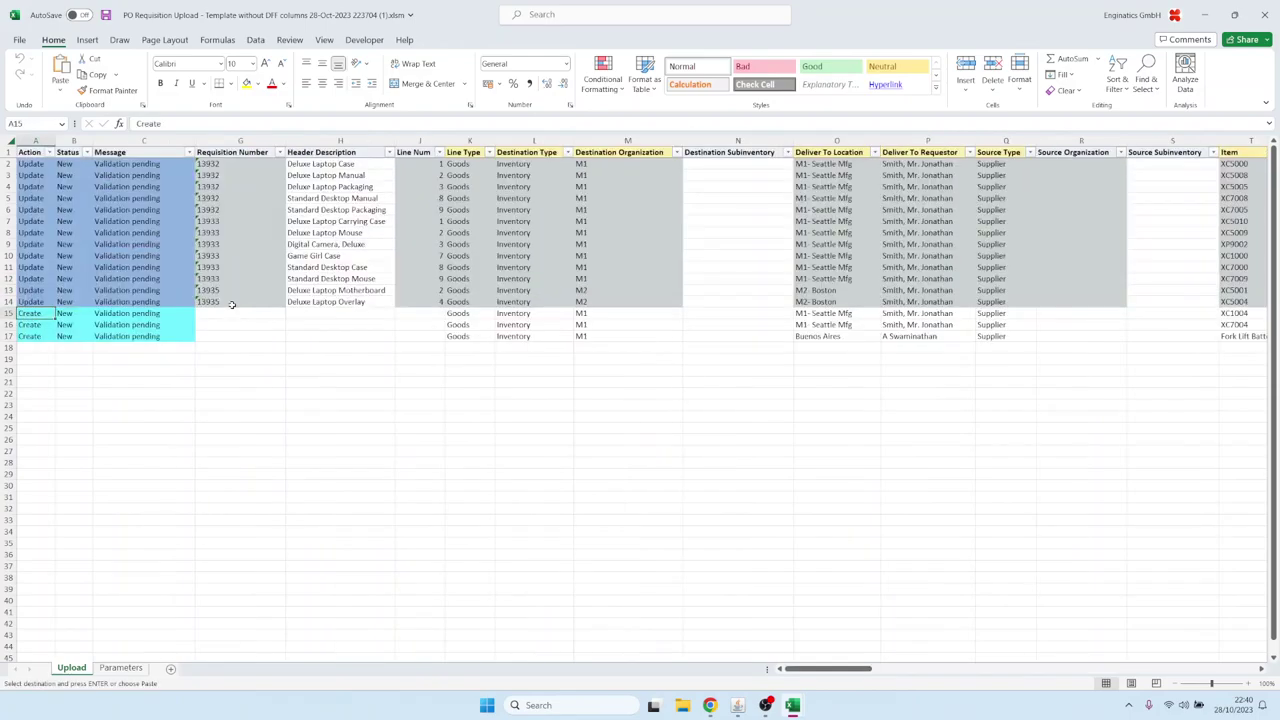
Step: Save the corrected workbook and start a new upload from the Blitz Reports form in Oracle Applications
left_click(105, 15)
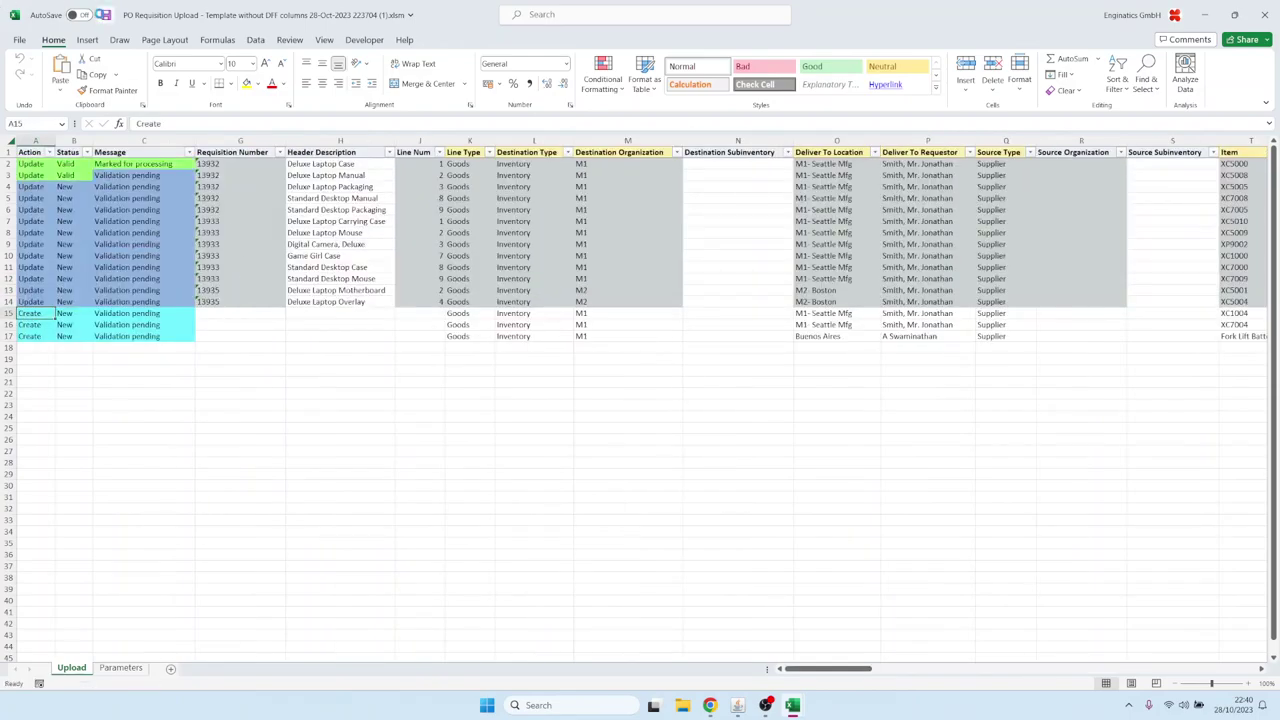
left_click(739, 705)
left_click(78, 160)
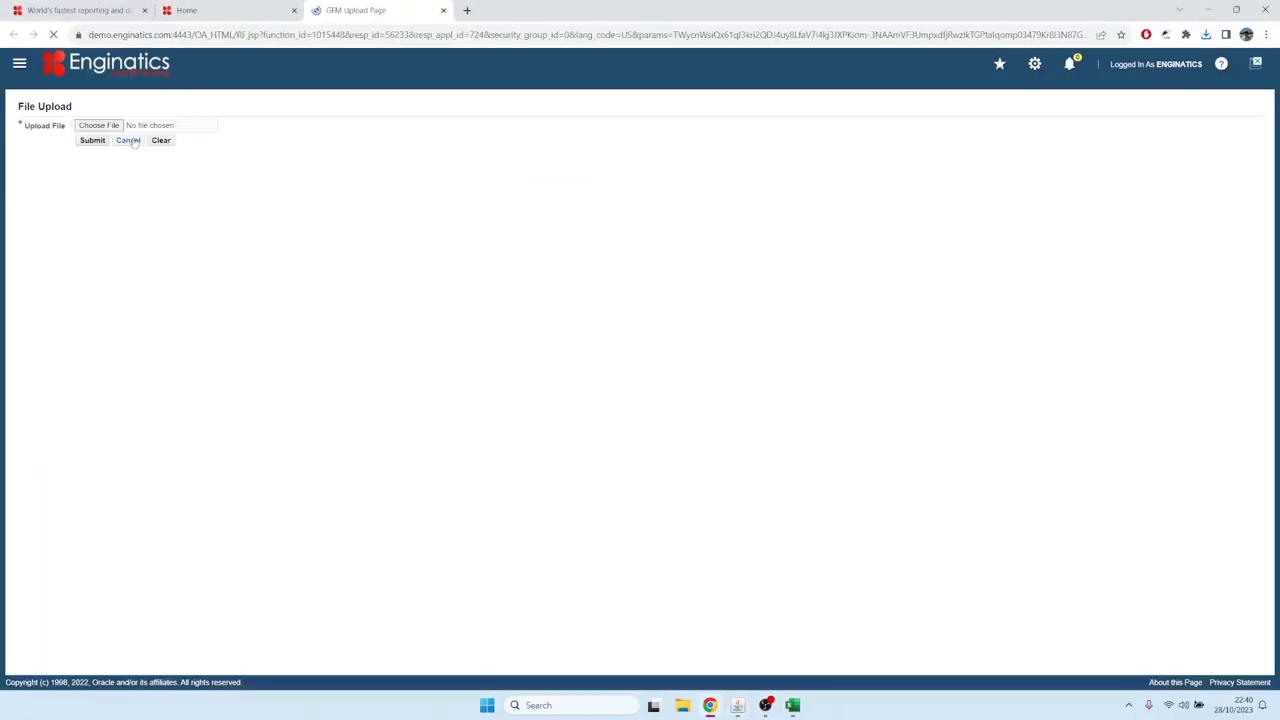
left_click(99, 125)
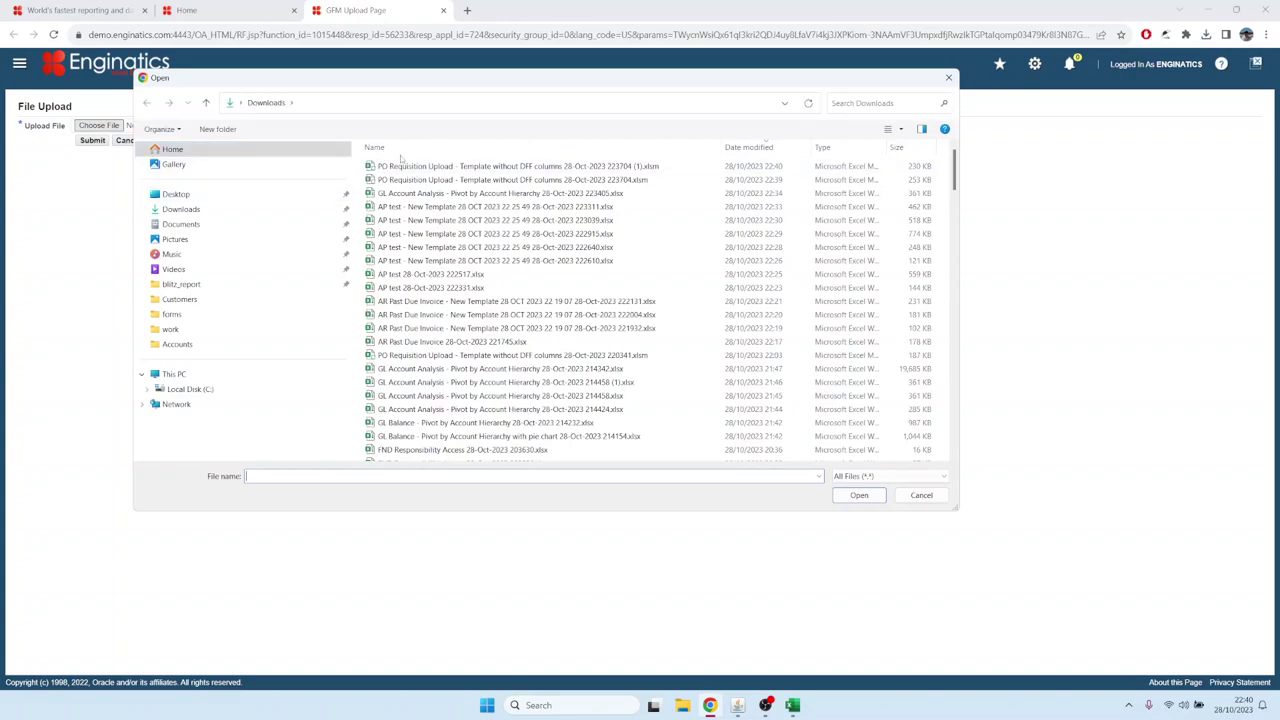
left_click(517, 166)
left_click(859, 495)
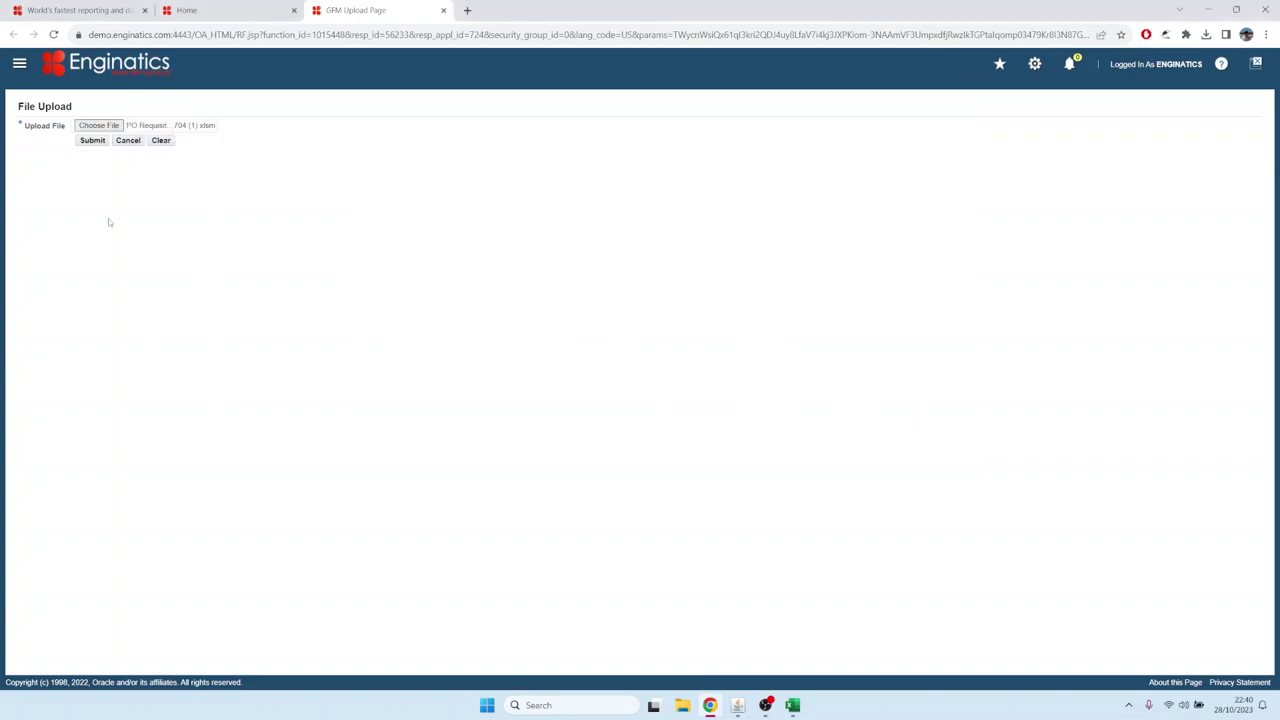
left_click(92, 140)
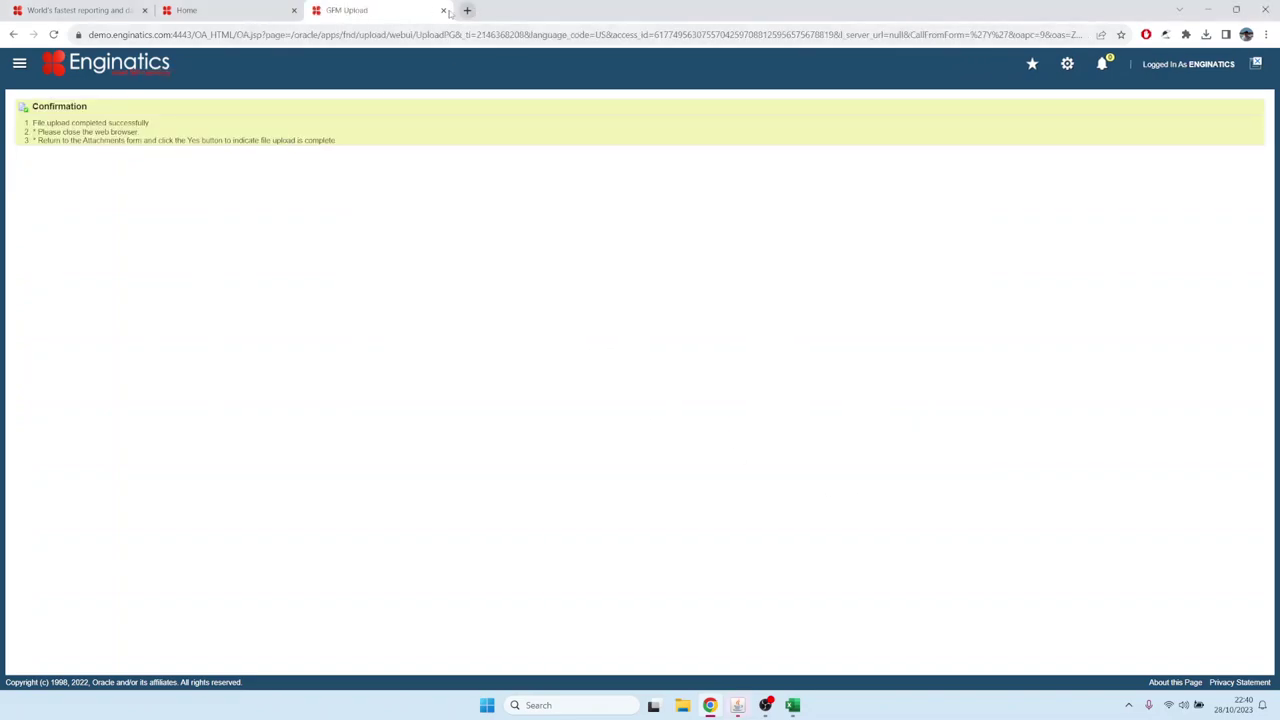
left_click(443, 10)
left_click(737, 705)
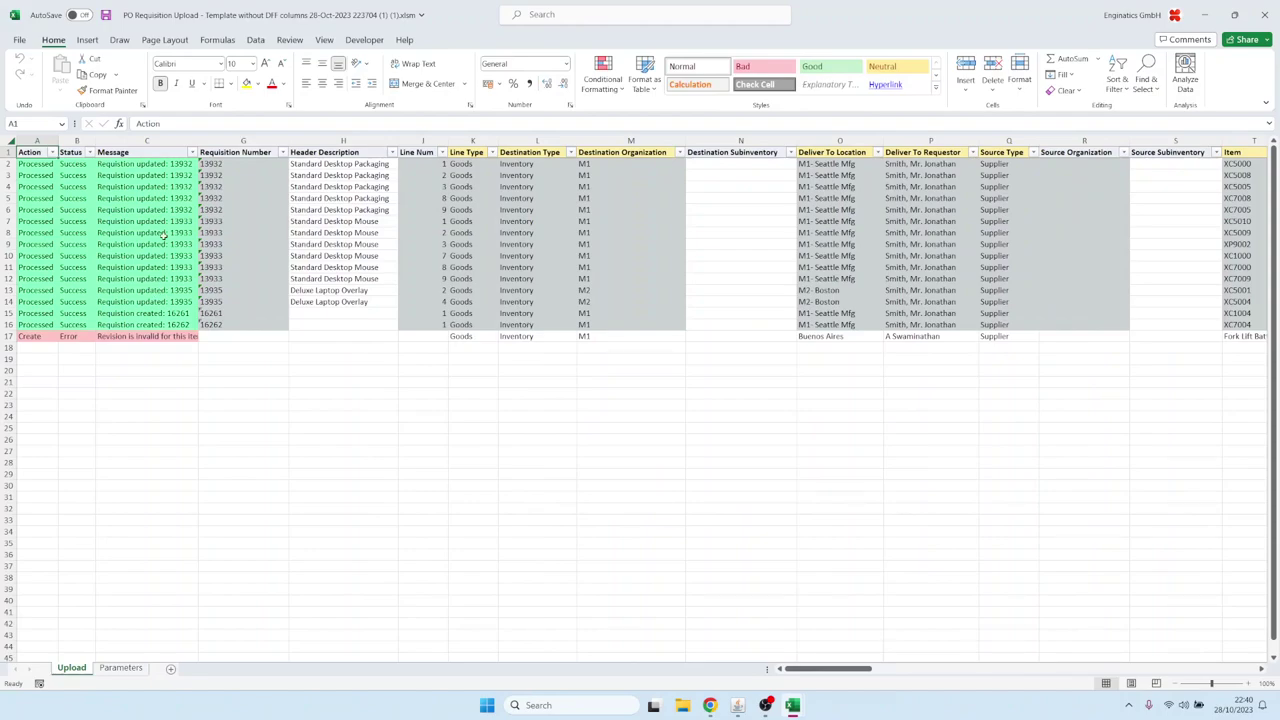
Step: Read the full error message of the rejected create line in row 17 of the upload result workbook
left_click(127, 336)
double_click(127, 336)
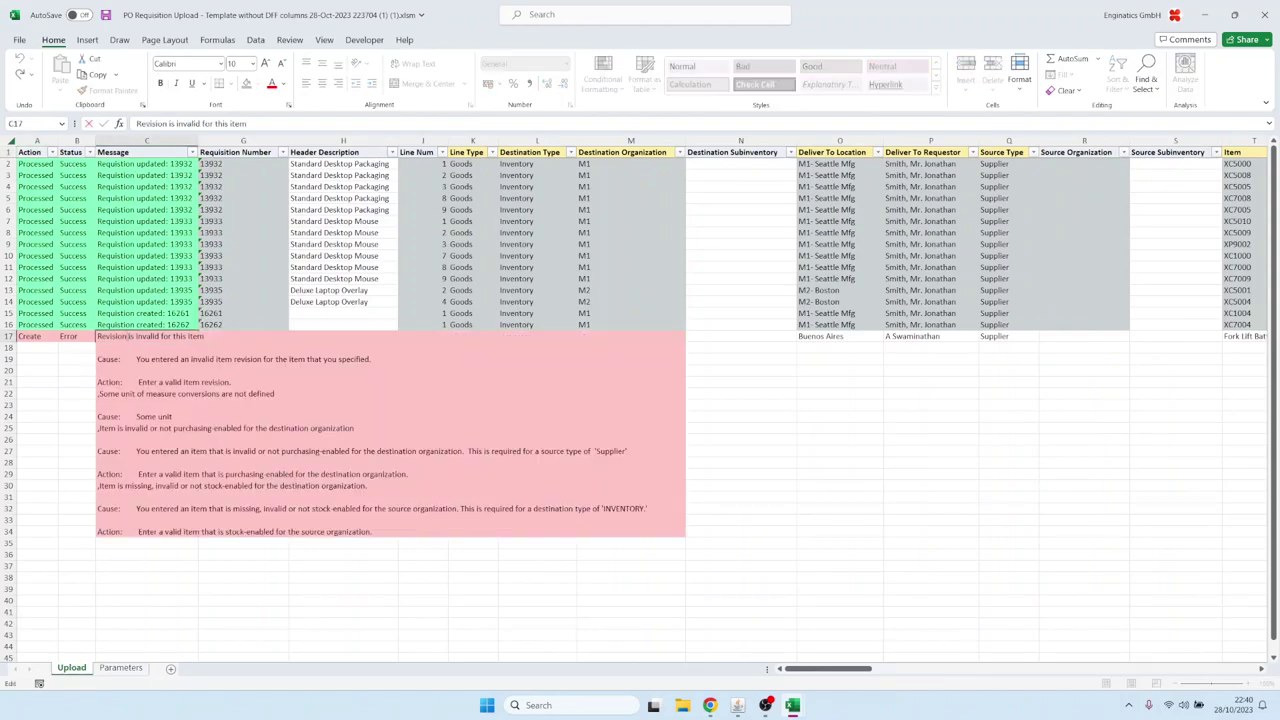
left_click(72, 336)
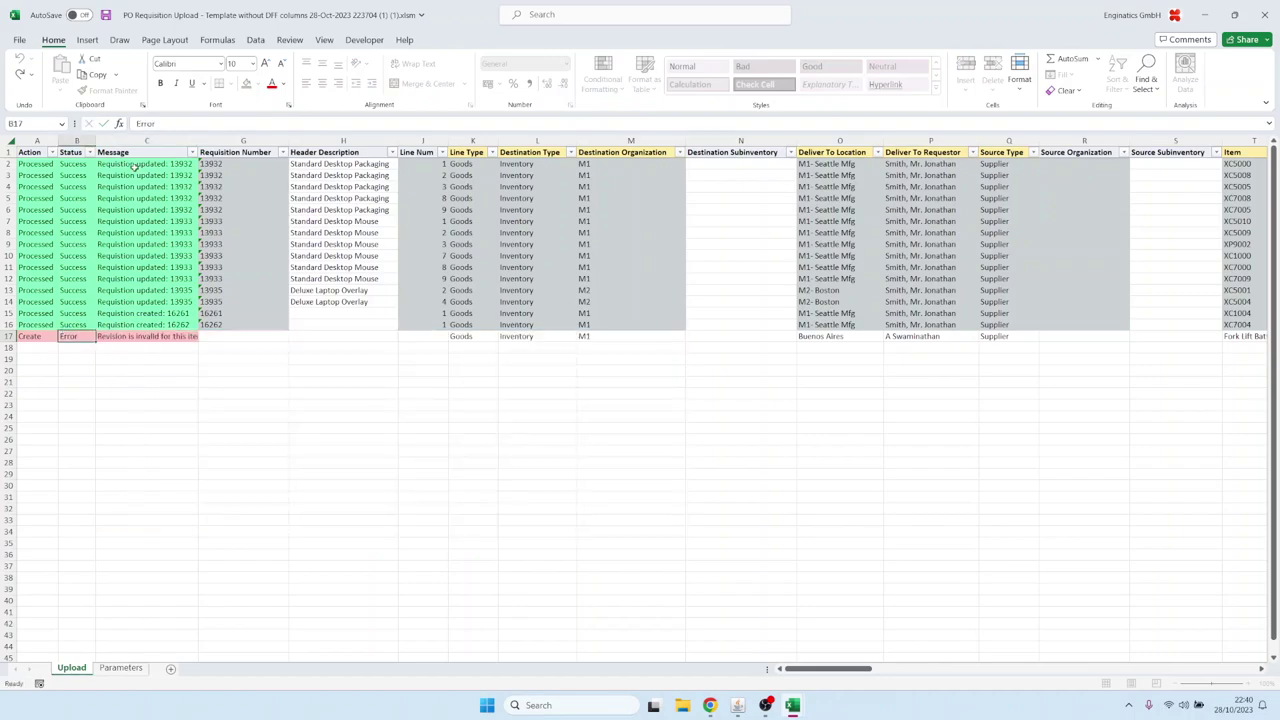
Step: Check the result messages of the updated lines and of the created lines in rows 15 and 16
left_click(139, 279)
left_click(184, 316)
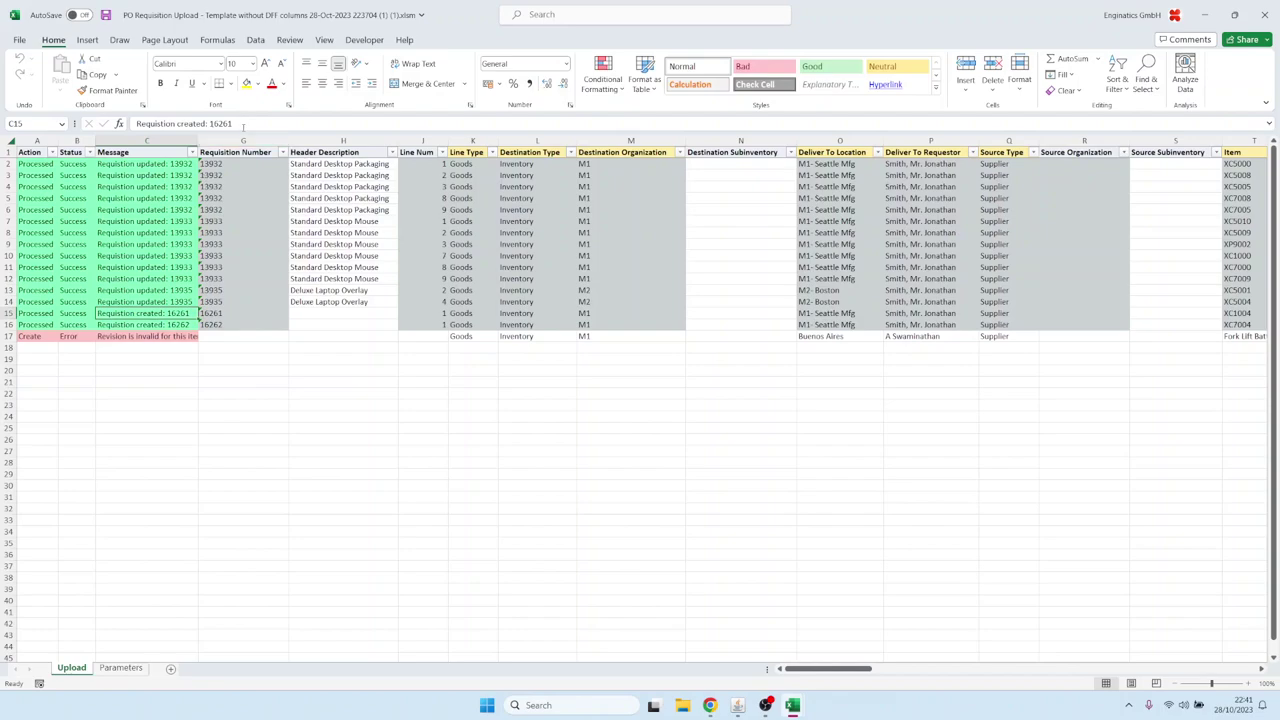
left_click(168, 324)
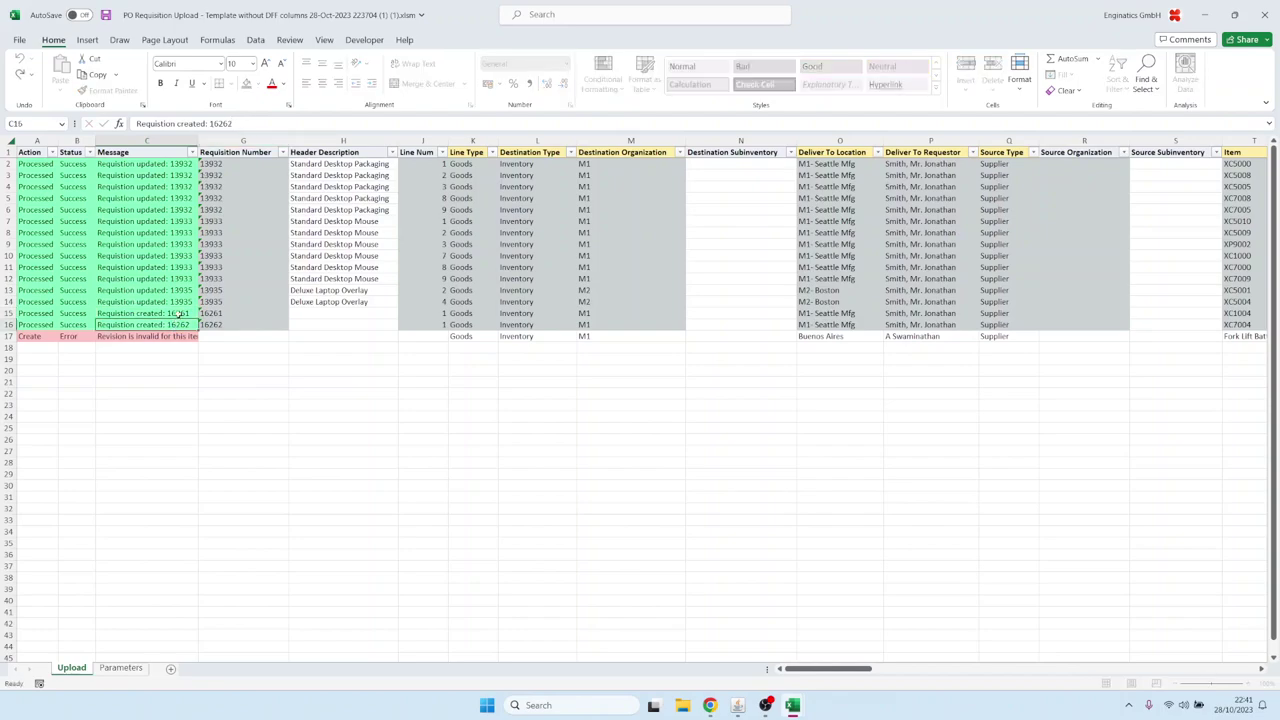
key("Up")
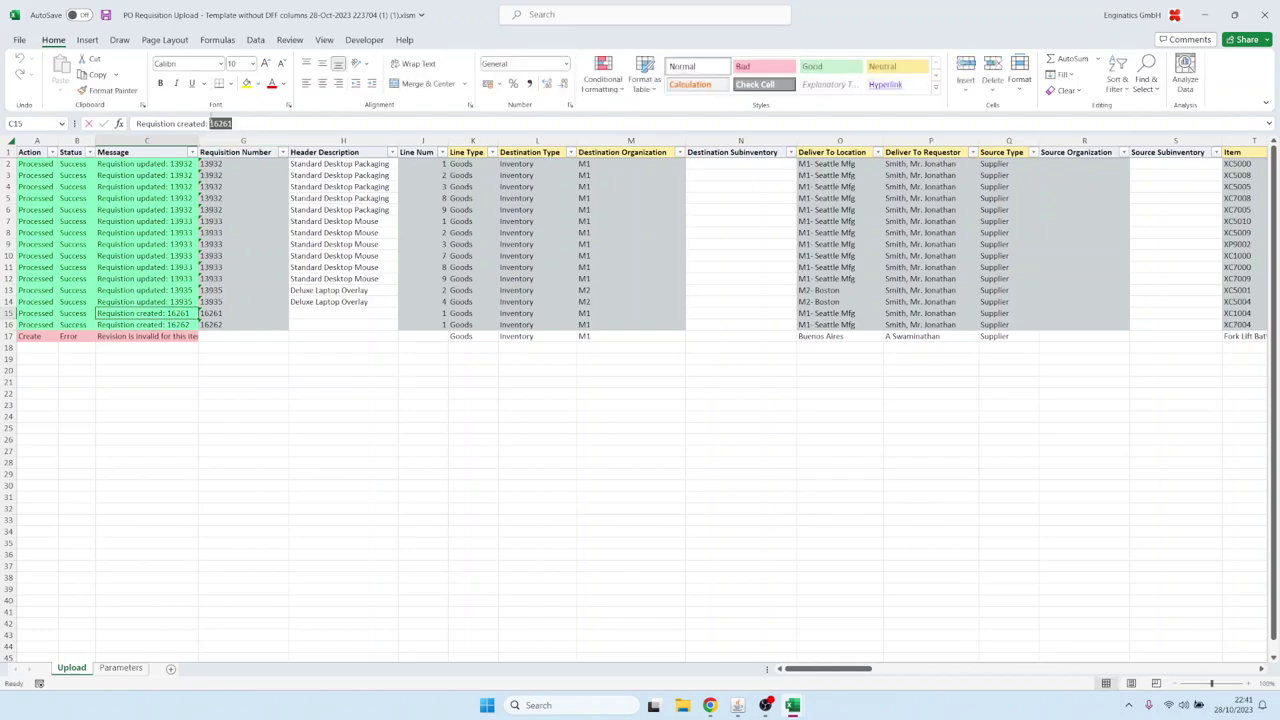
double_click(220, 123)
left_click(341, 246)
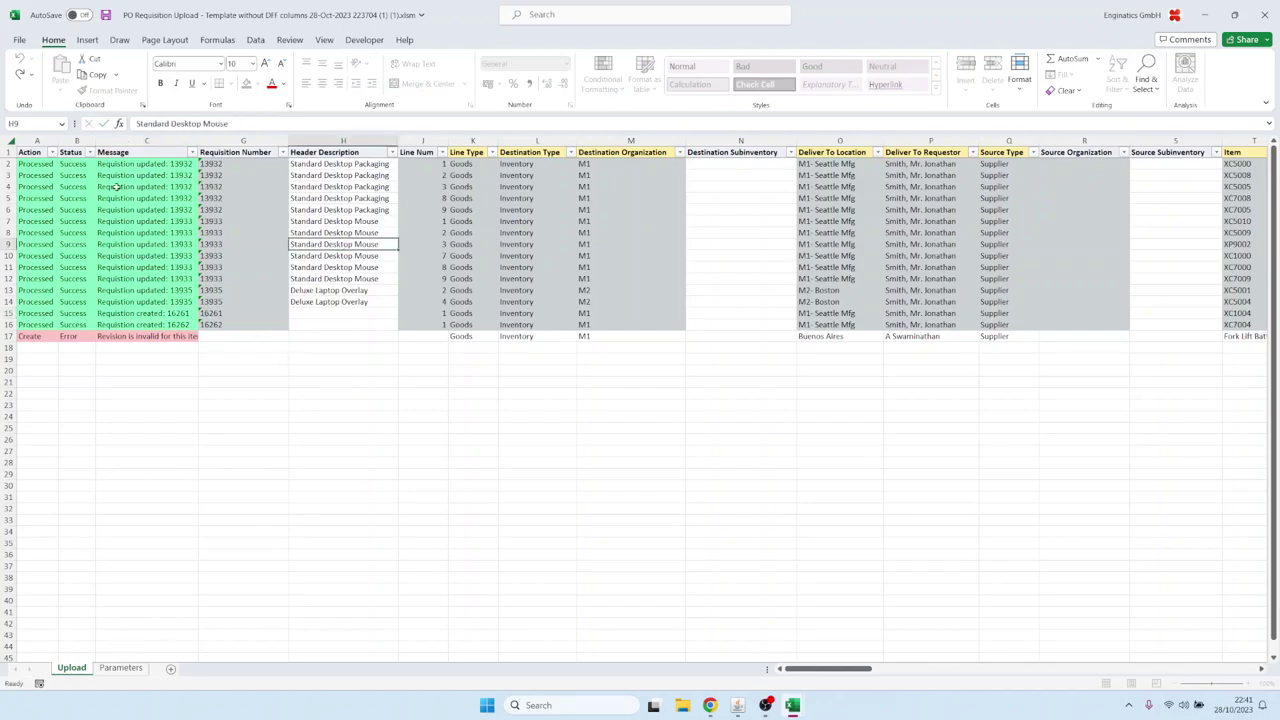
key("ctrl+Home")
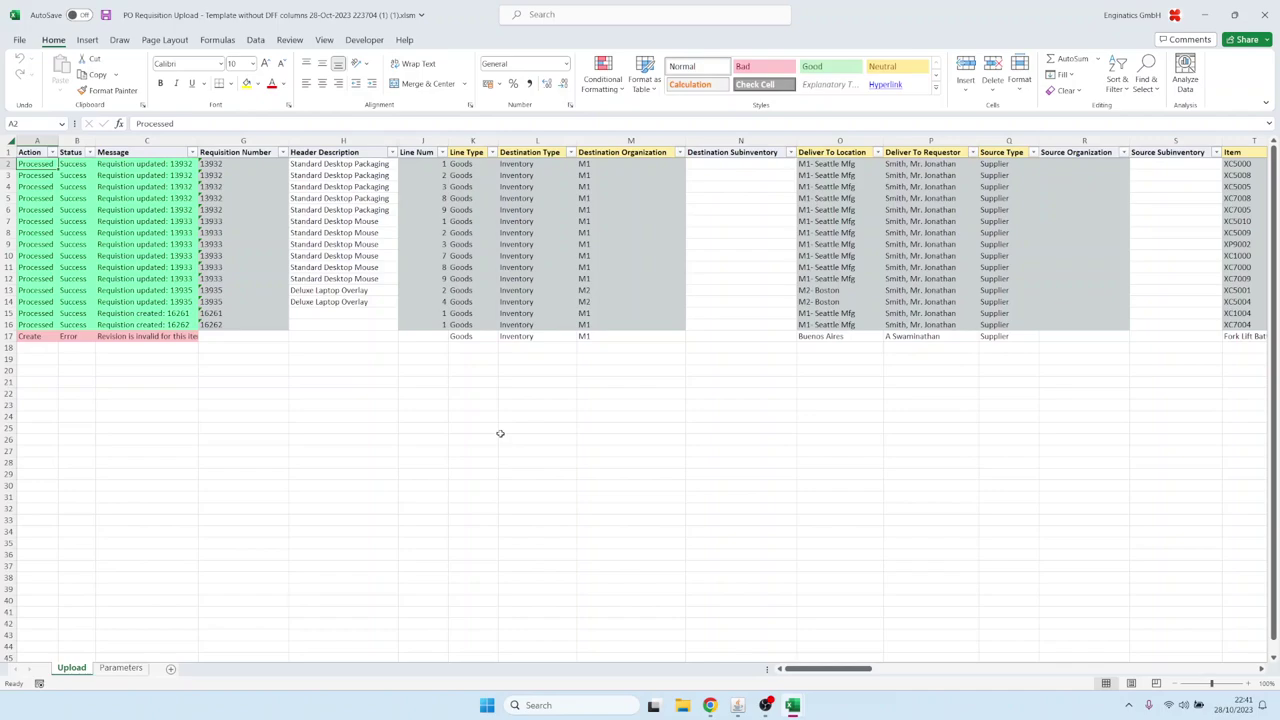
Step: Switch to Oracle Applications, open the setup of the PO Requisition Upload report and bring up its Import window
left_click(737, 705)
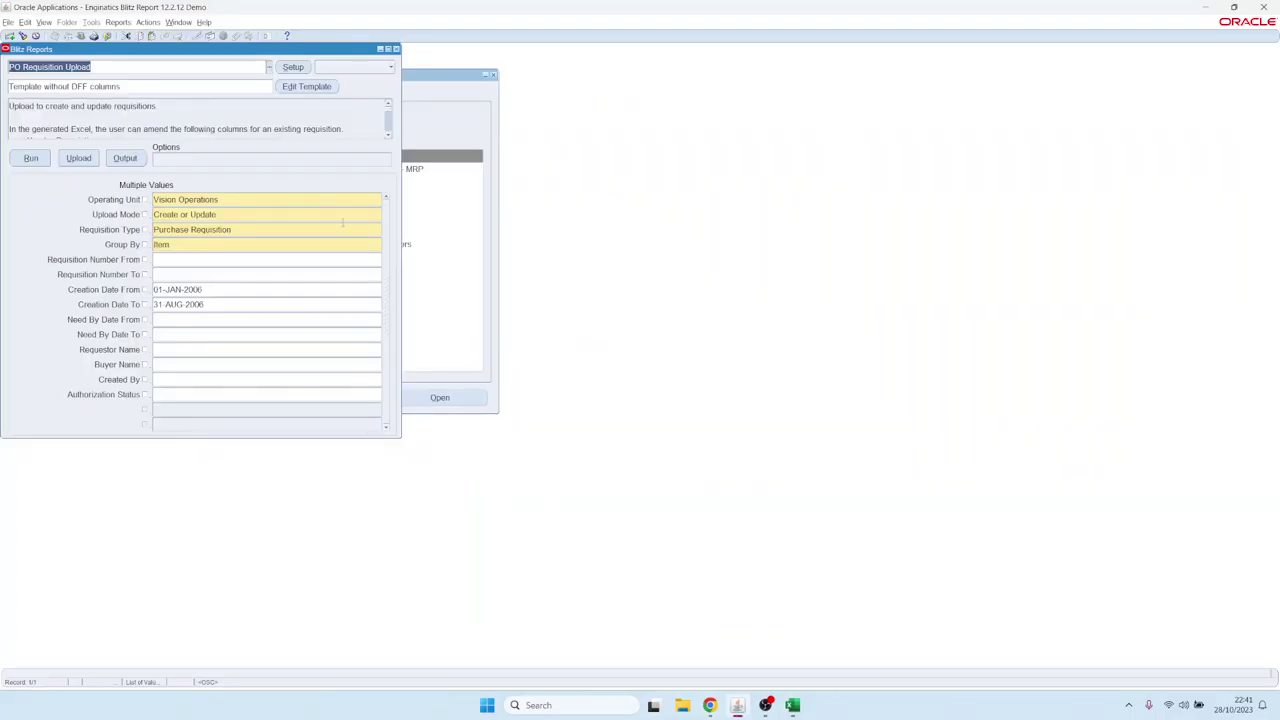
left_click(293, 66)
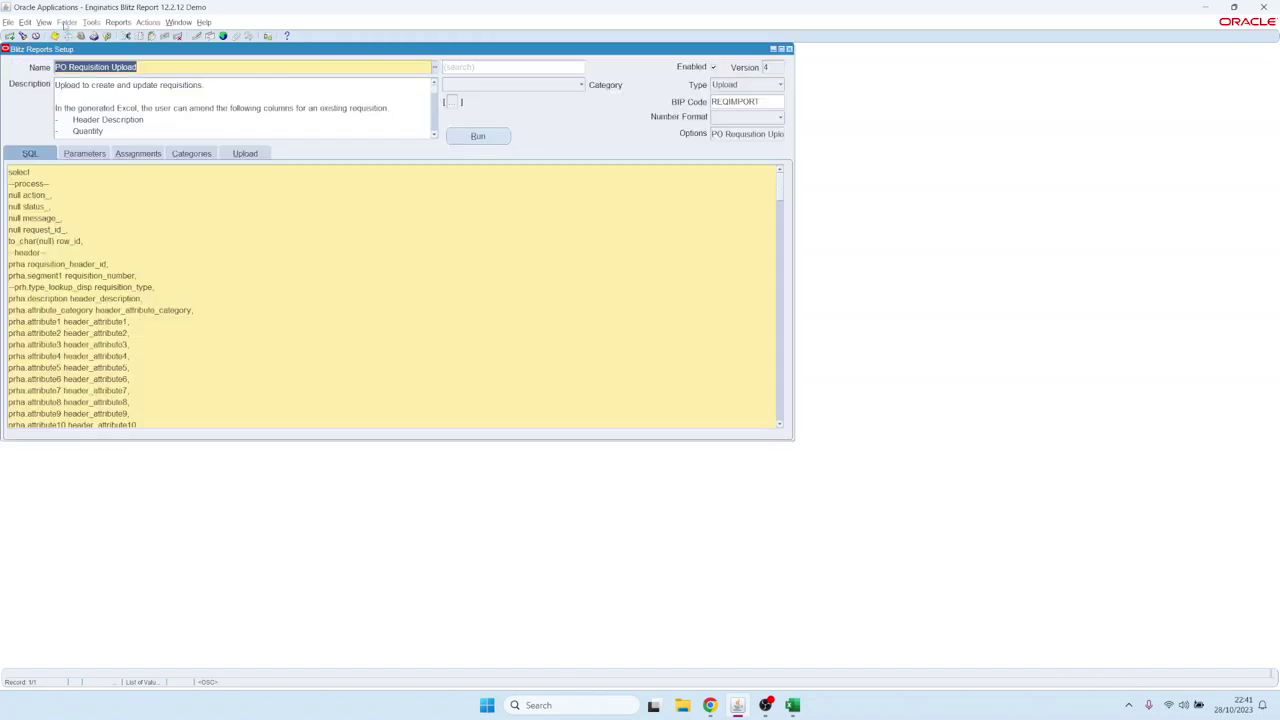
left_click(91, 22)
left_click(94, 97)
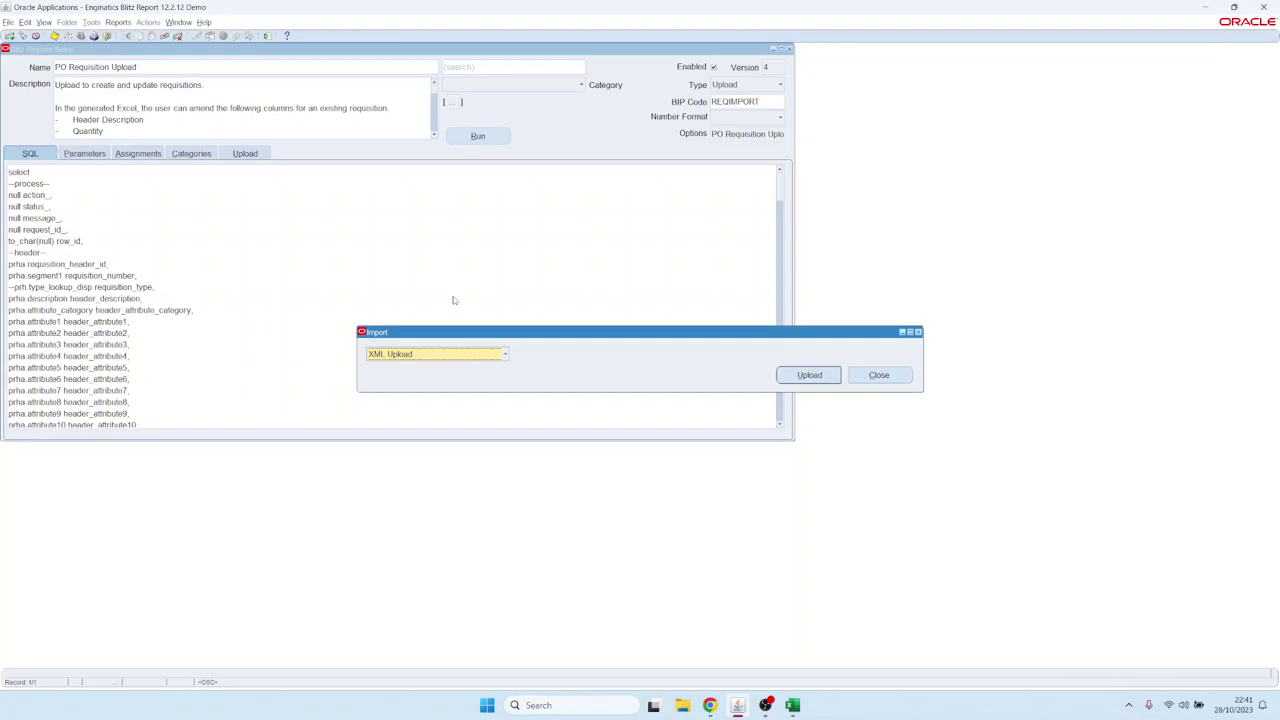
Step: Review the available import source types, then close the Import window and the Blitz Reports Setup
left_click(465, 355)
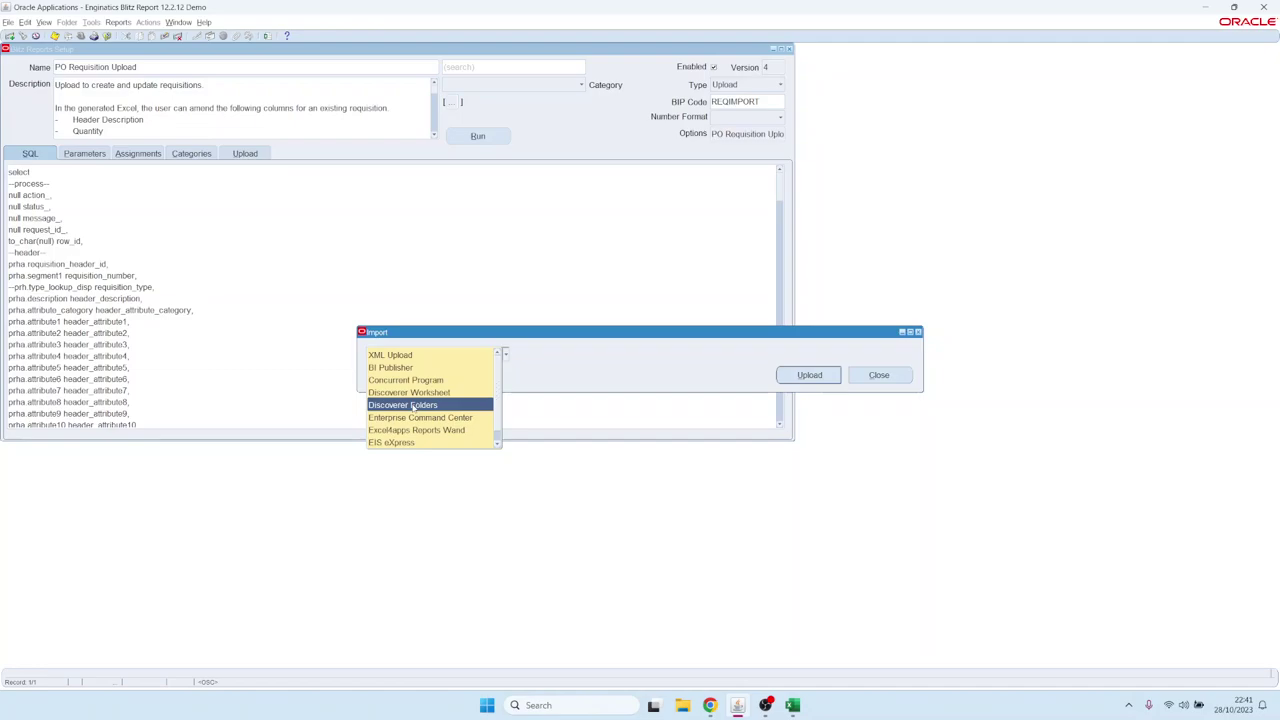
left_click(879, 380)
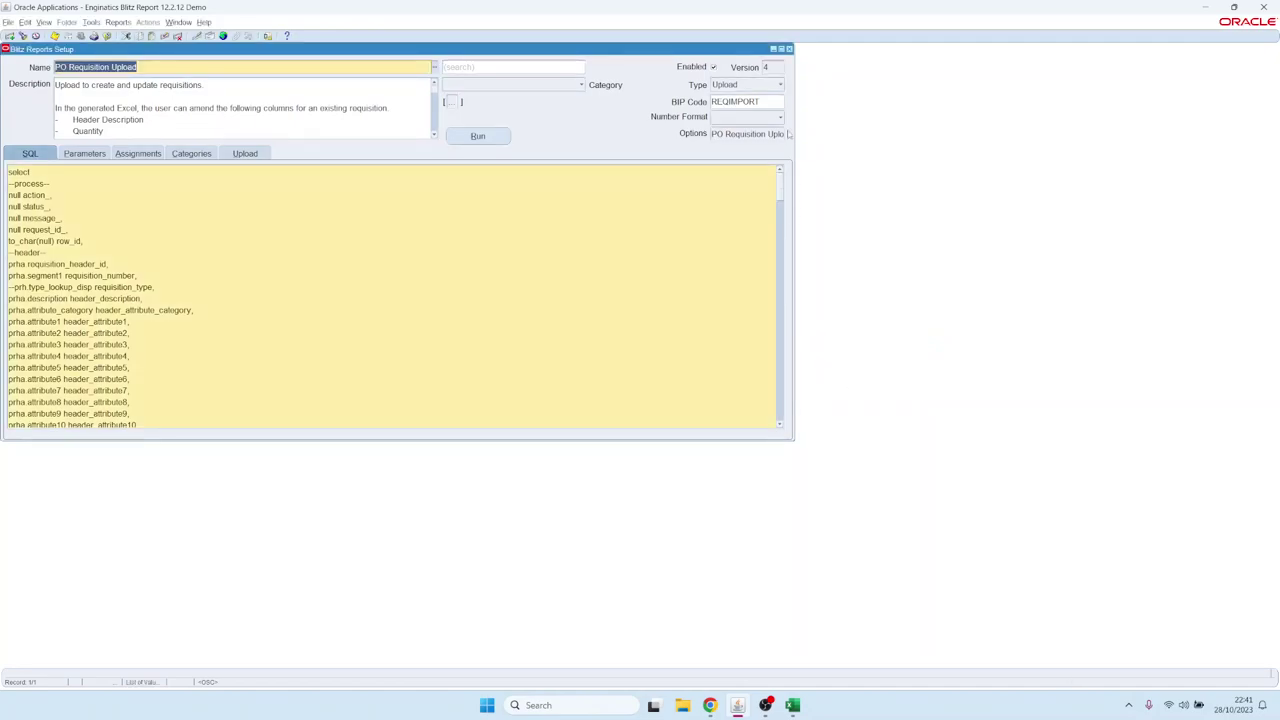
left_click(789, 49)
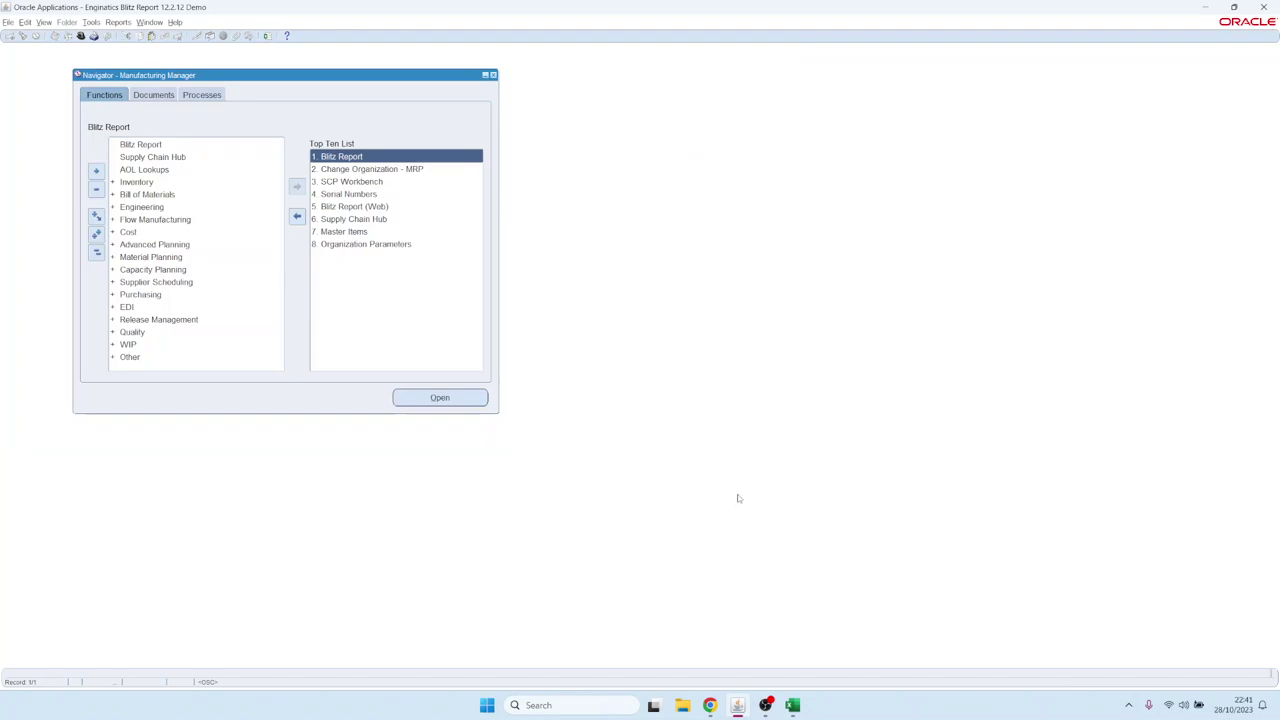
mouse_move(710, 705)
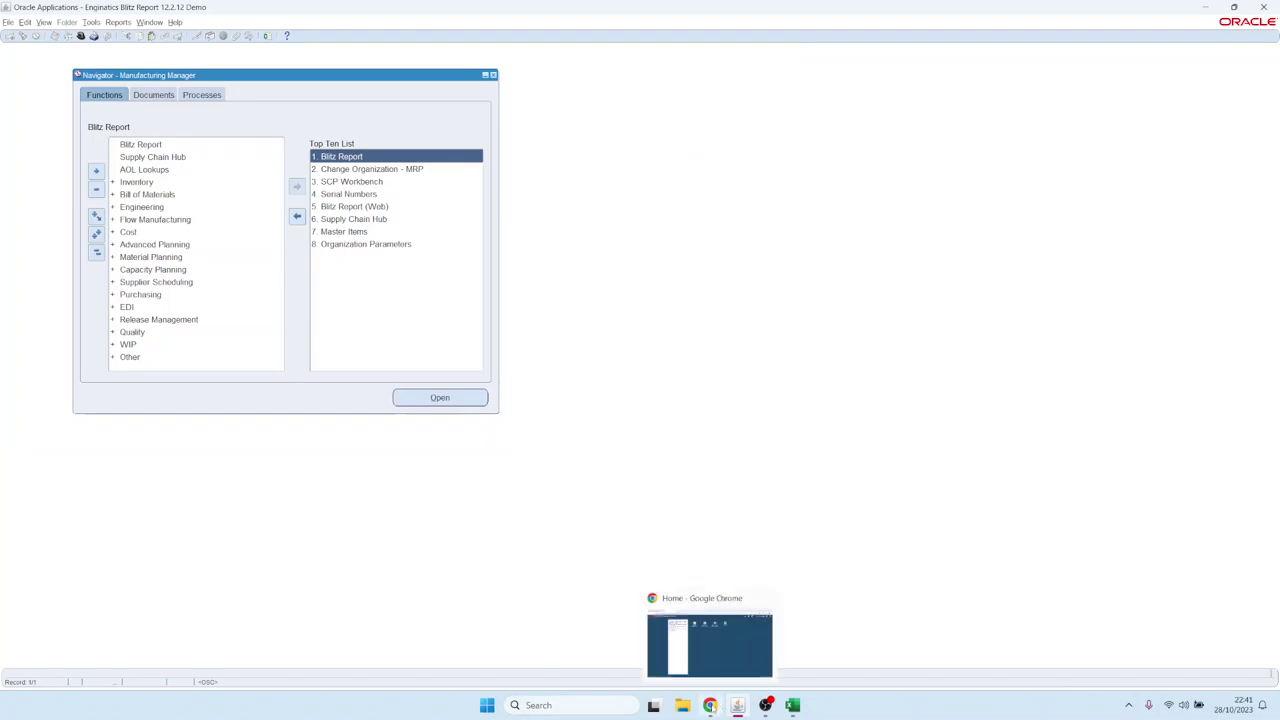